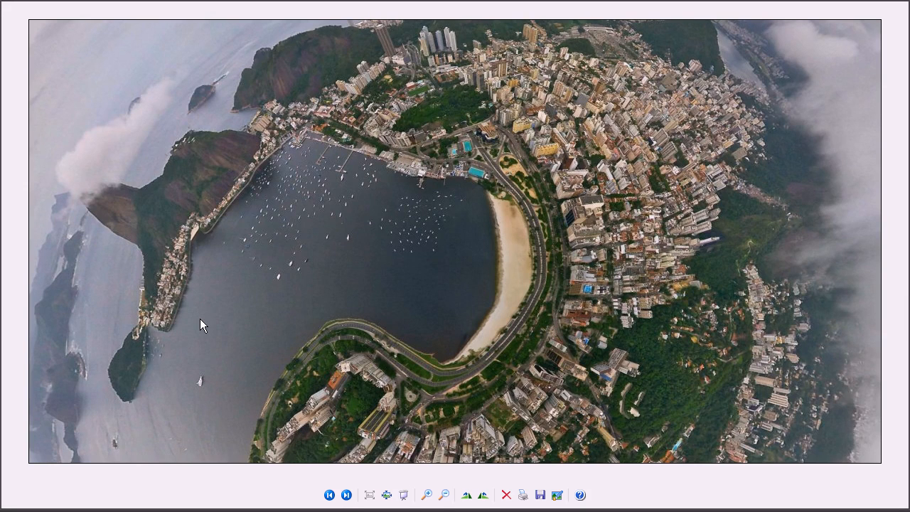
Step: Look through the reference photos, aerial views and the 1928 city plan of Rio de Janeiro around the Botafogo bay
click(346, 495)
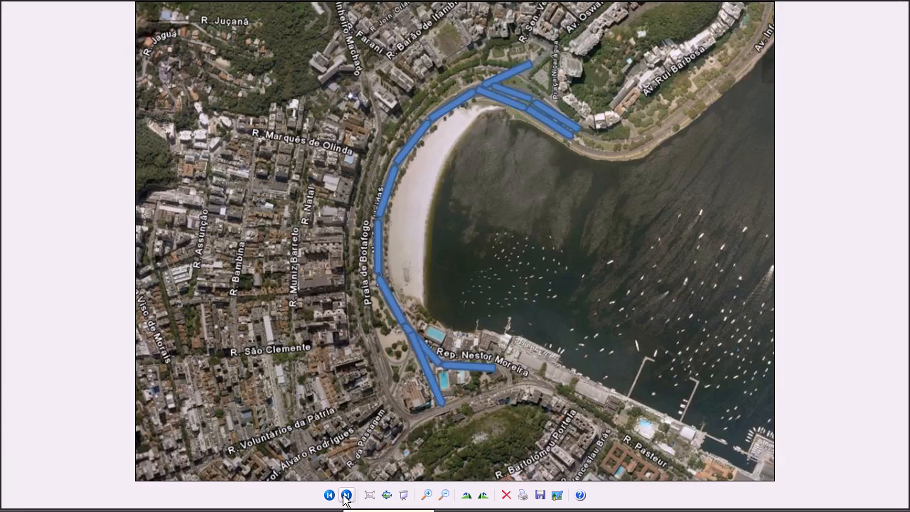
click(345, 495)
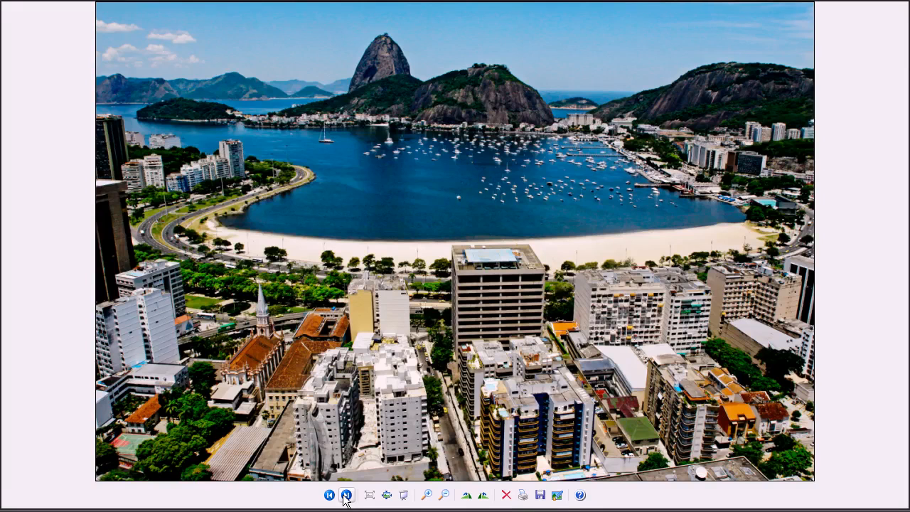
click(346, 495)
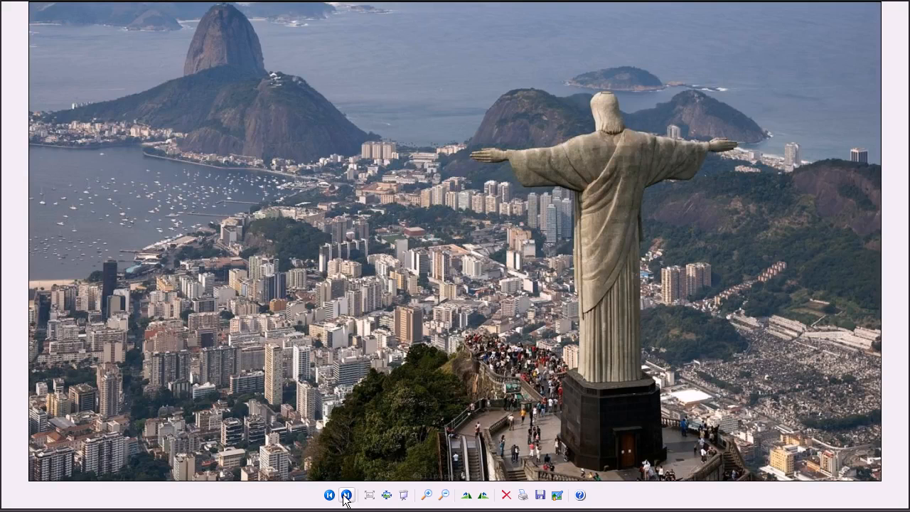
click(345, 495)
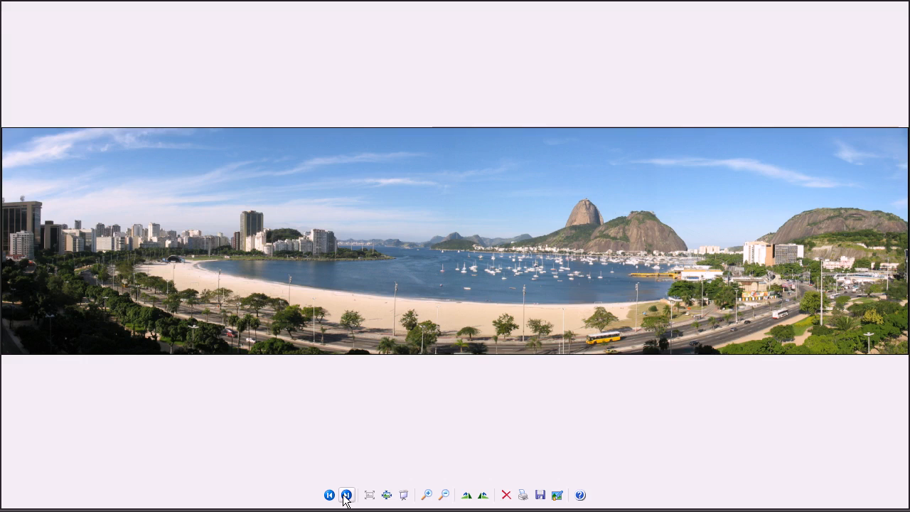
click(345, 495)
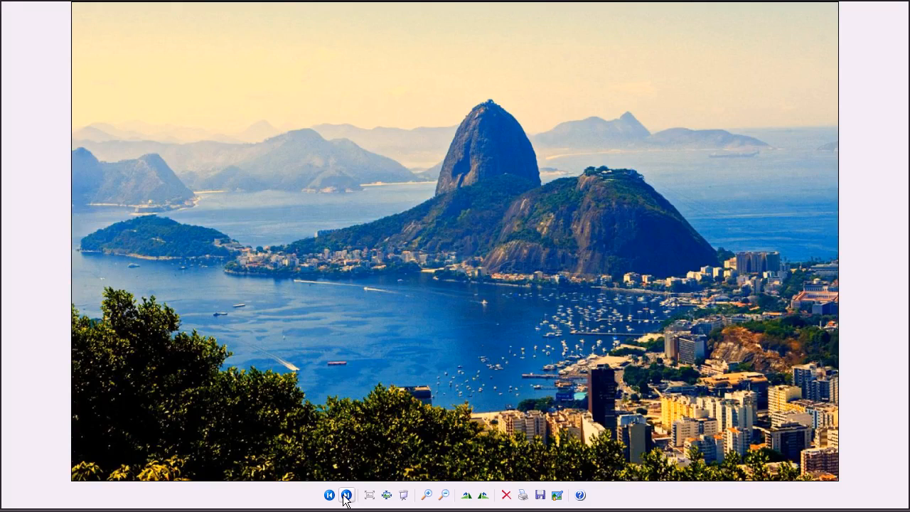
click(346, 495)
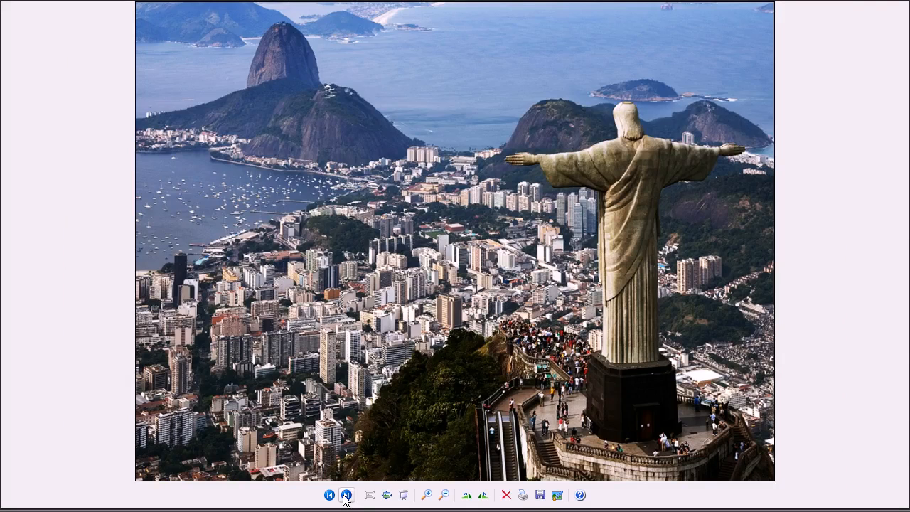
click(345, 495)
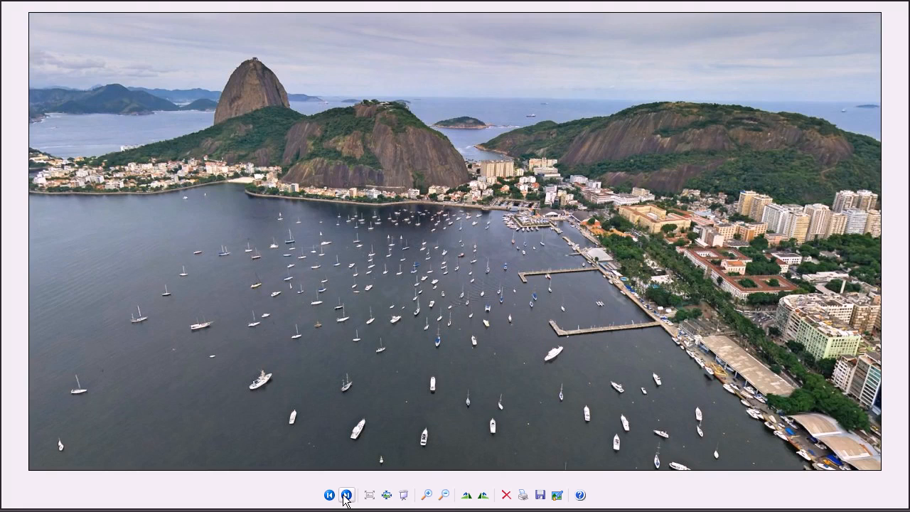
click(345, 495)
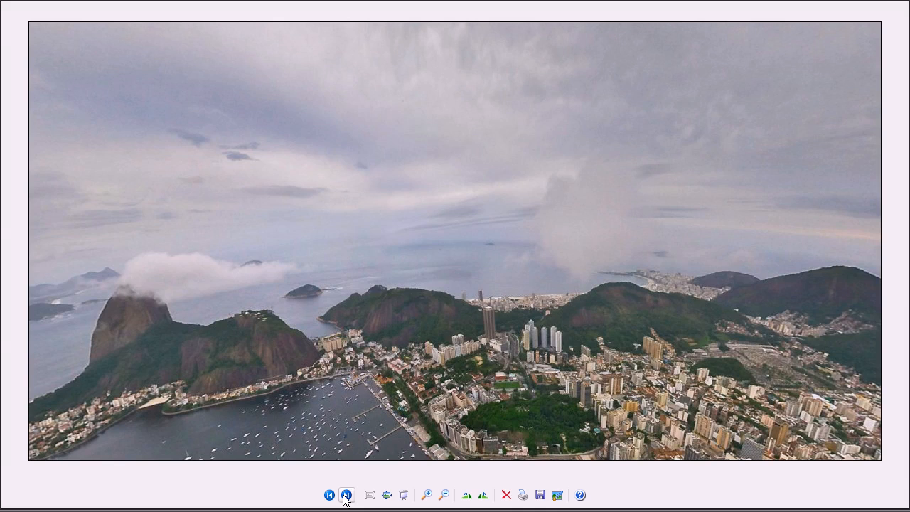
click(346, 495)
click(346, 496)
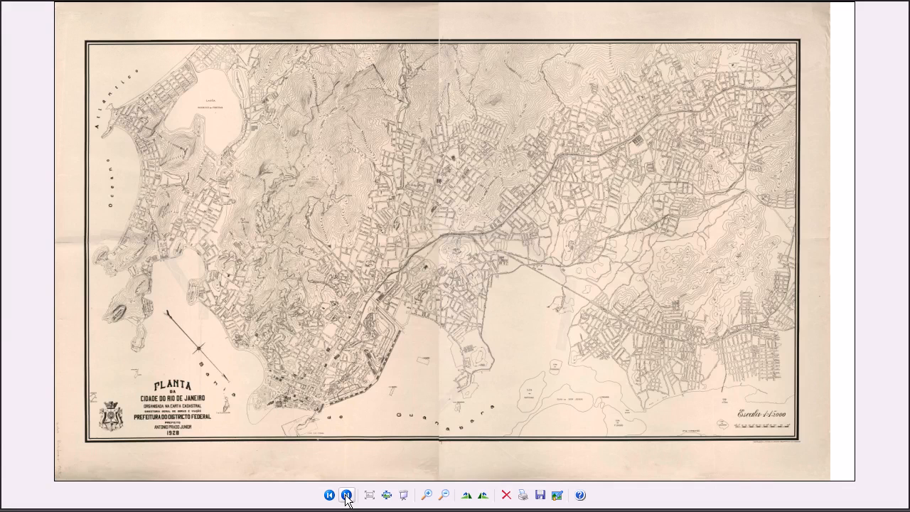
click(346, 496)
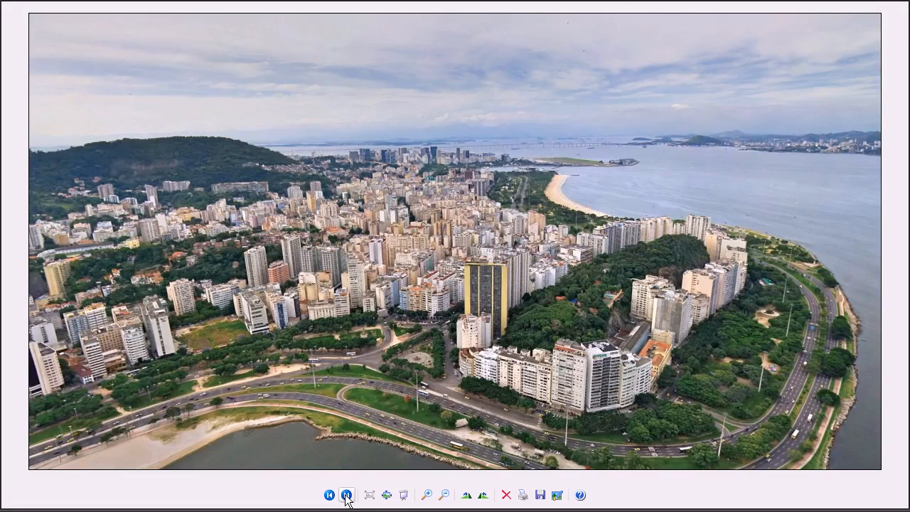
click(346, 496)
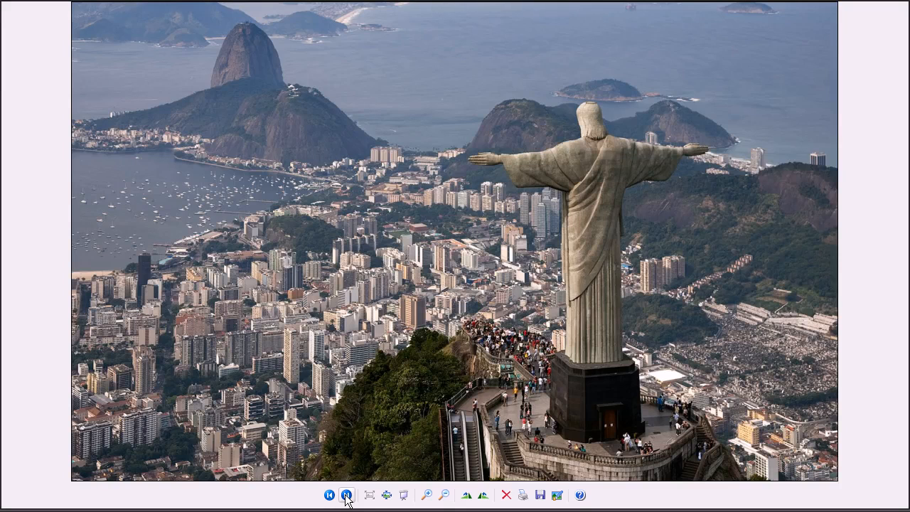
click(346, 496)
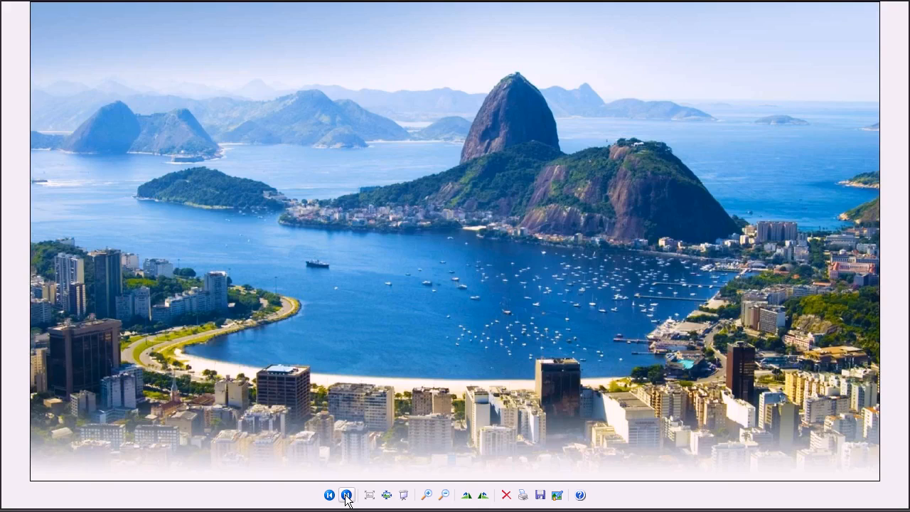
click(346, 496)
click(346, 496)
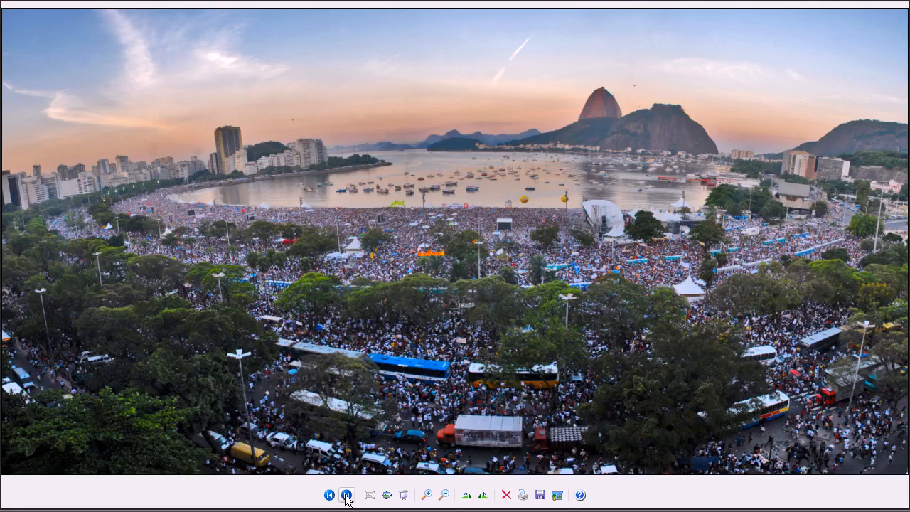
click(346, 496)
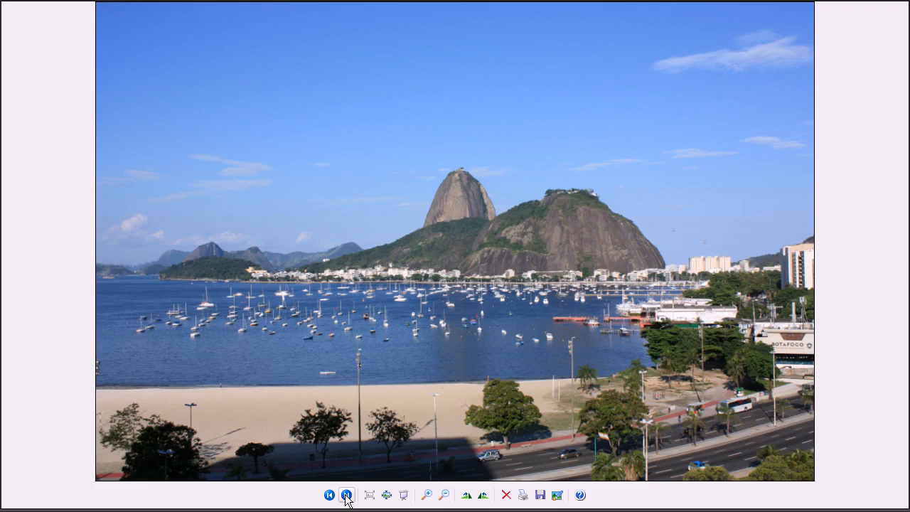
click(346, 496)
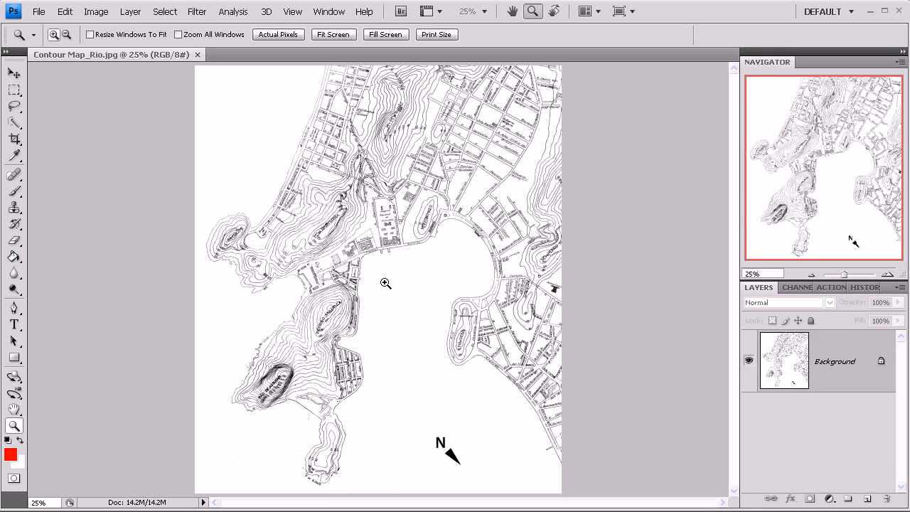
Step: In Photoshop, examine the contour map of Rio closely around the bay and the Avenida Pasteur waterfront
click(363, 249)
click(363, 248)
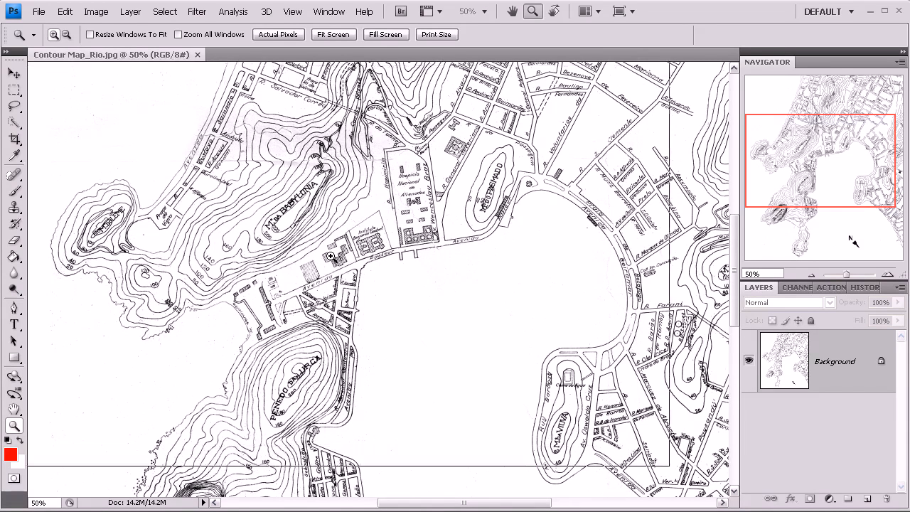
click(331, 256)
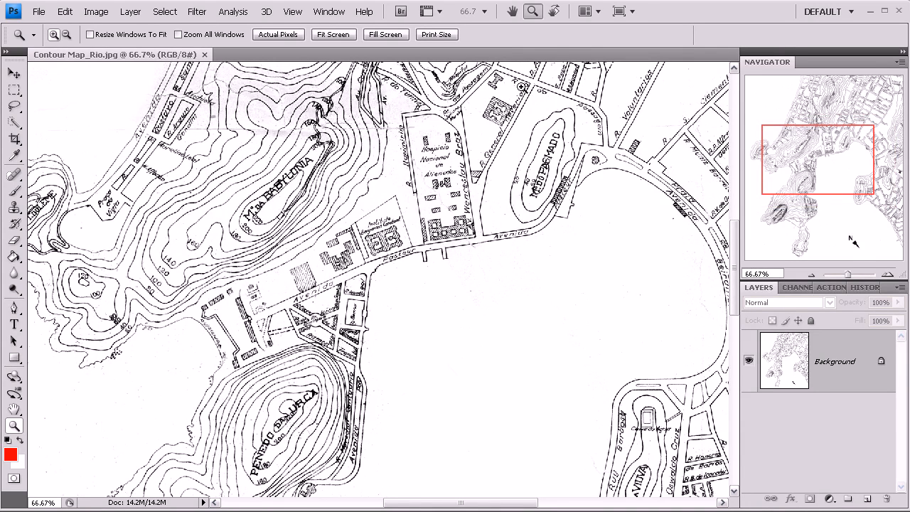
click(810, 276)
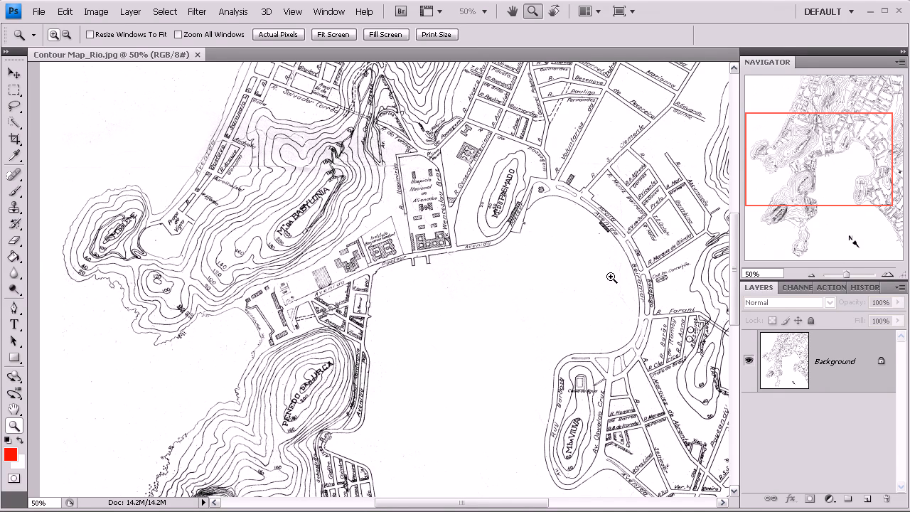
click(811, 275)
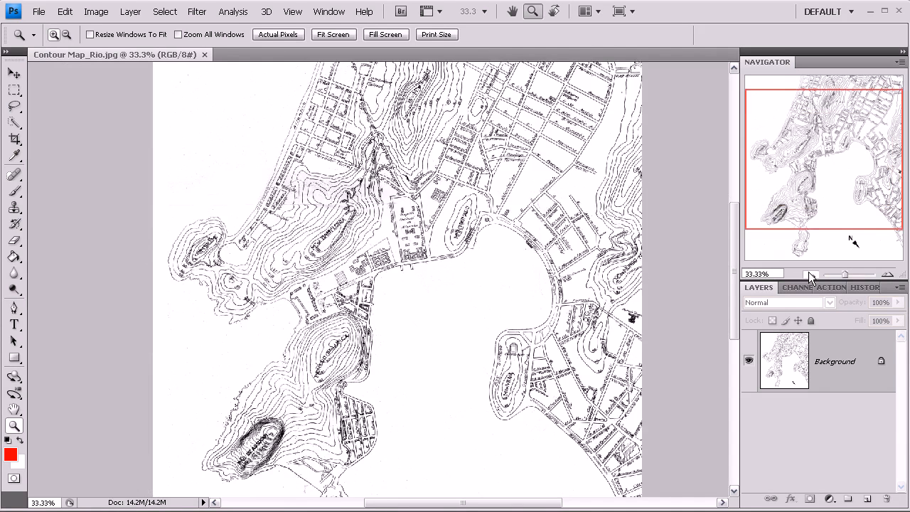
click(811, 274)
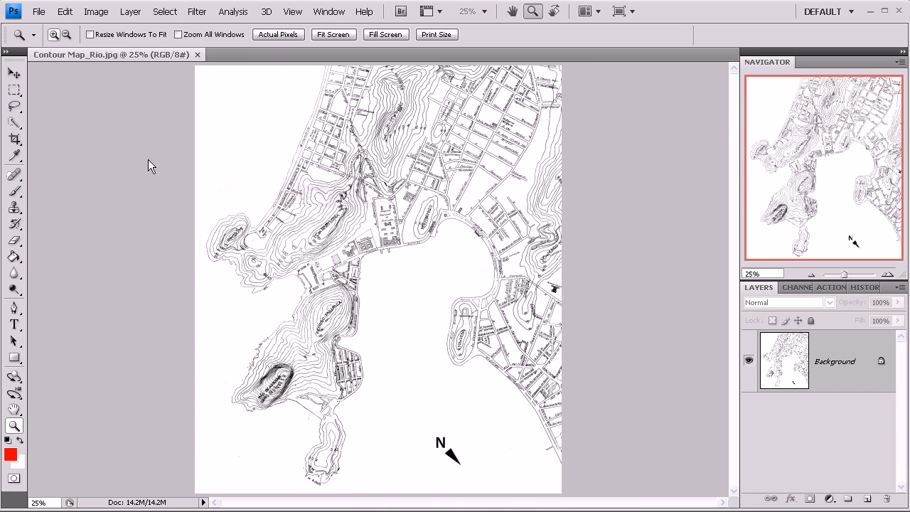
drag(360, 211, 443, 273)
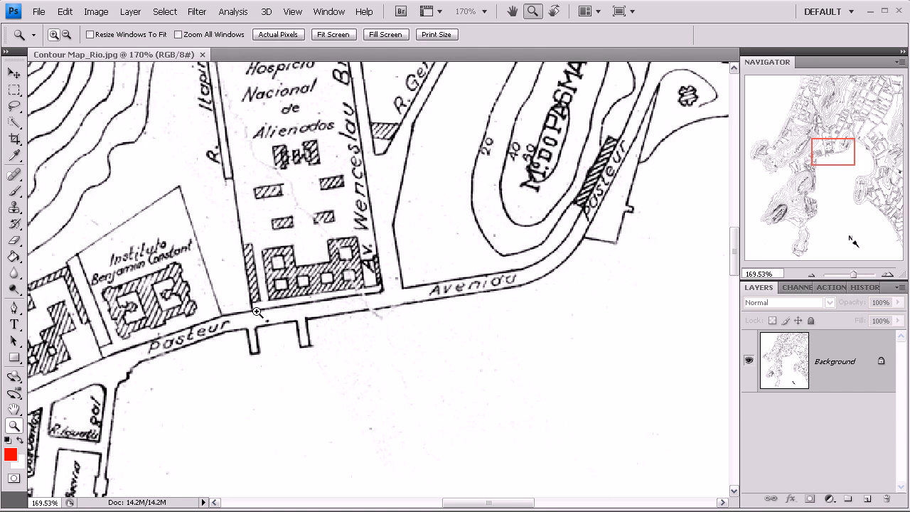
click(811, 275)
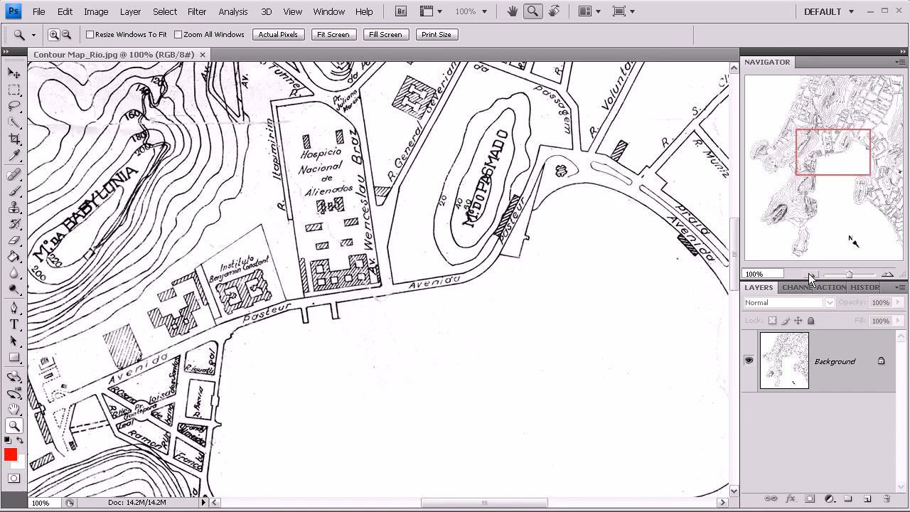
click(811, 274)
click(810, 275)
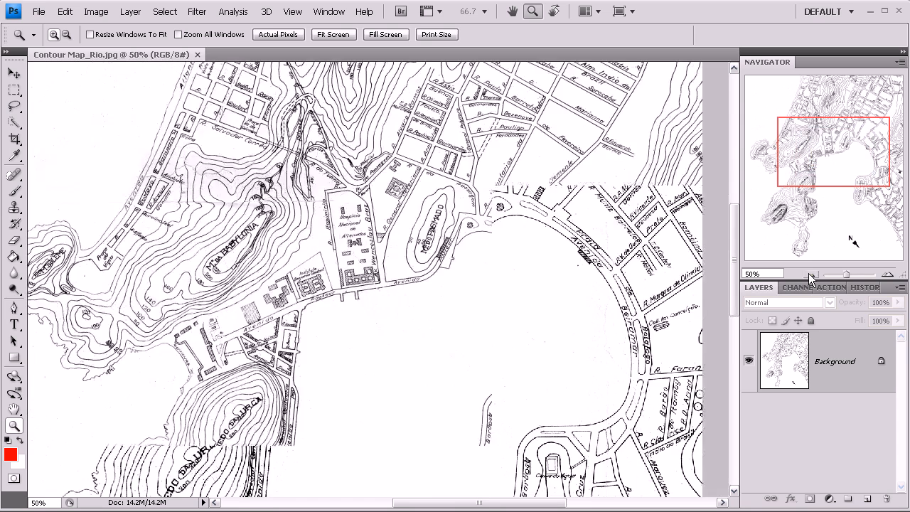
click(811, 274)
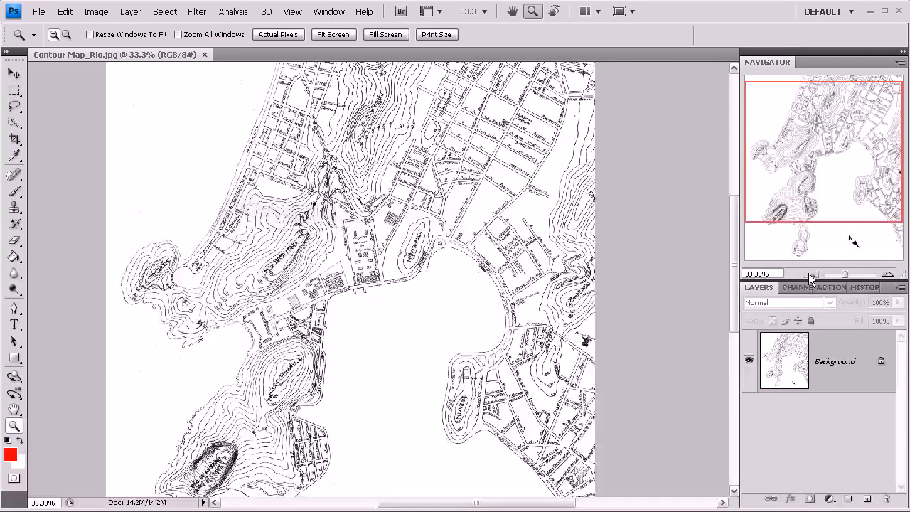
click(811, 274)
Step: Rotate the whole contour map canvas 19 degrees clockwise
click(98, 10)
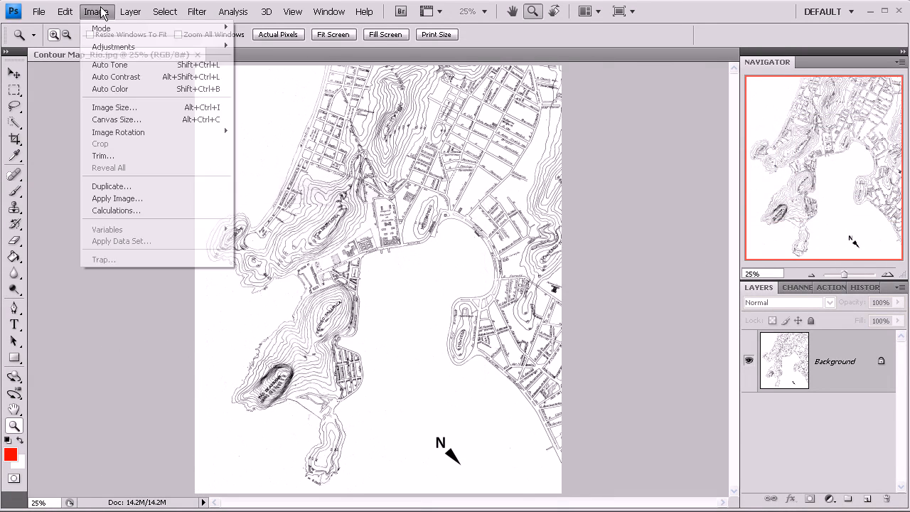
mouse_move(122, 134)
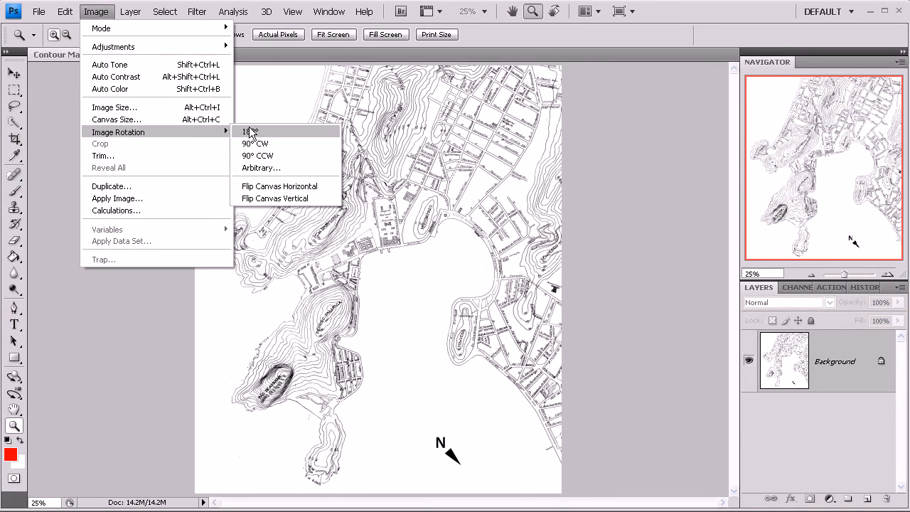
click(261, 168)
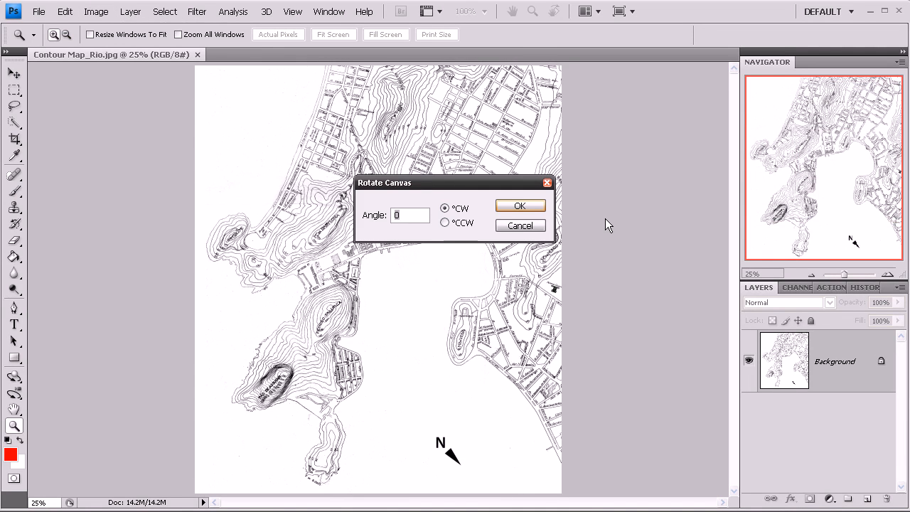
text(19)
key(Return)
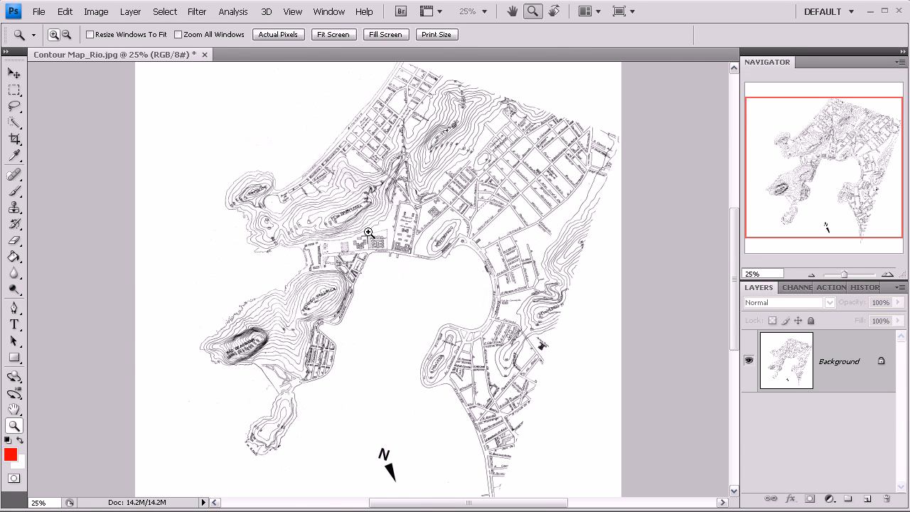
Step: Check the rotated map along Avenida Pasteur and convert the locked background into an editable layer
drag(305, 207, 448, 295)
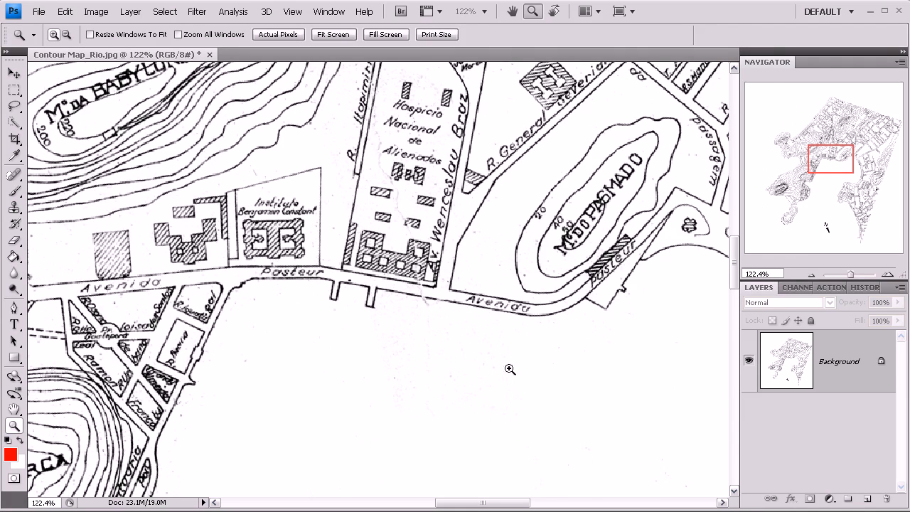
click(811, 274)
click(811, 273)
click(811, 273)
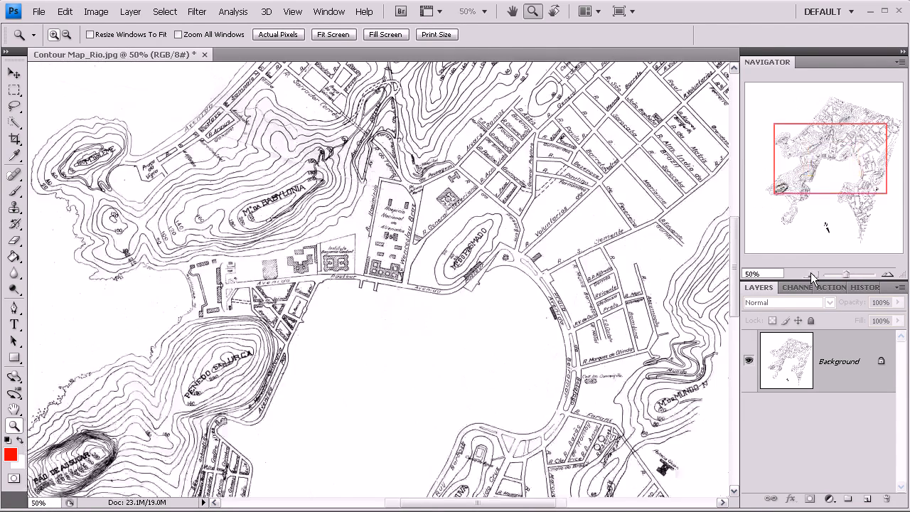
click(811, 275)
key(v)
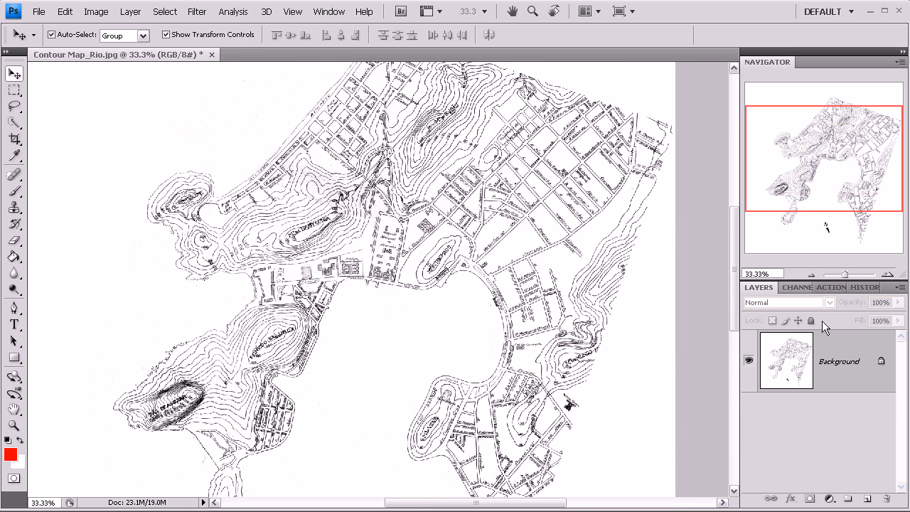
double_click(862, 359)
click(575, 190)
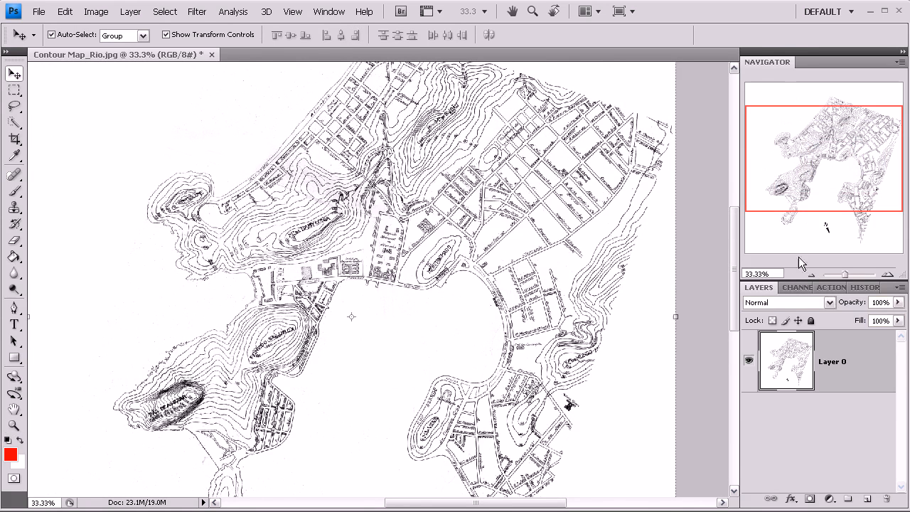
Step: Rotate the contour map layer about 4.1 degrees counterclockwise with Free Transform and apply it
click(810, 274)
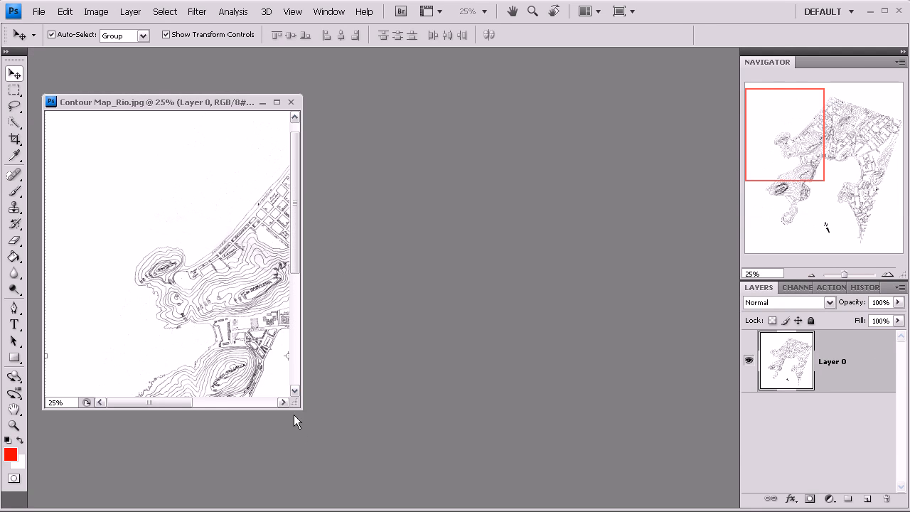
drag(301, 408, 652, 489)
click(812, 275)
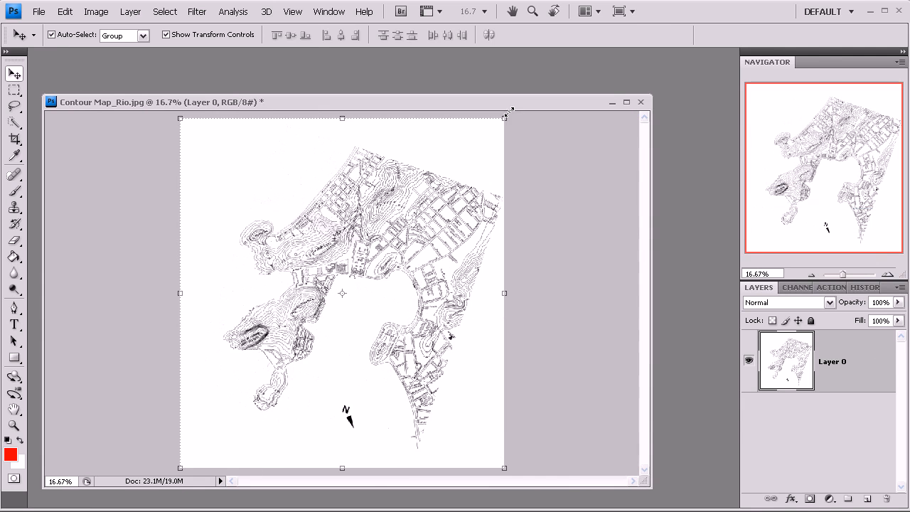
key(ctrl+t)
drag(512, 125, 500, 113)
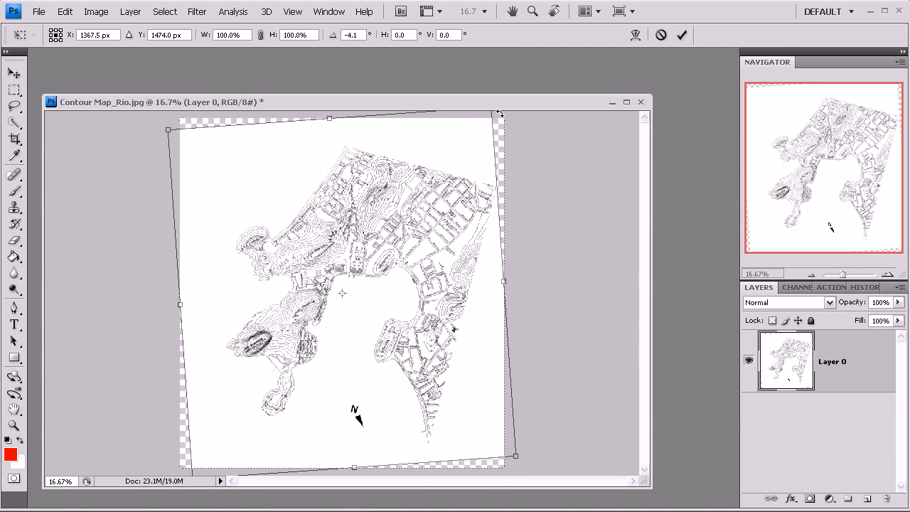
key(Return)
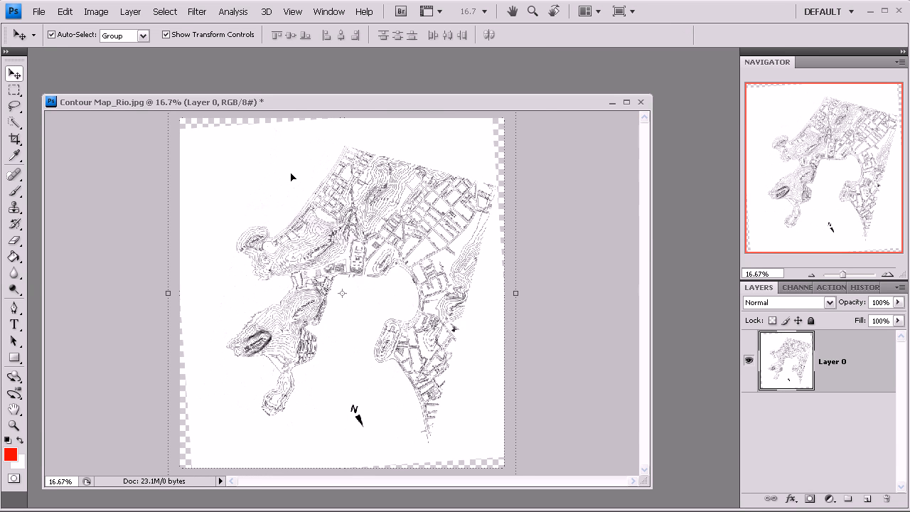
Step: Show the rulers, place a horizontal guide along the Avenida Pasteur waterfront and inspect how the street aligns with it
key(ctrl+r)
drag(302, 118, 343, 282)
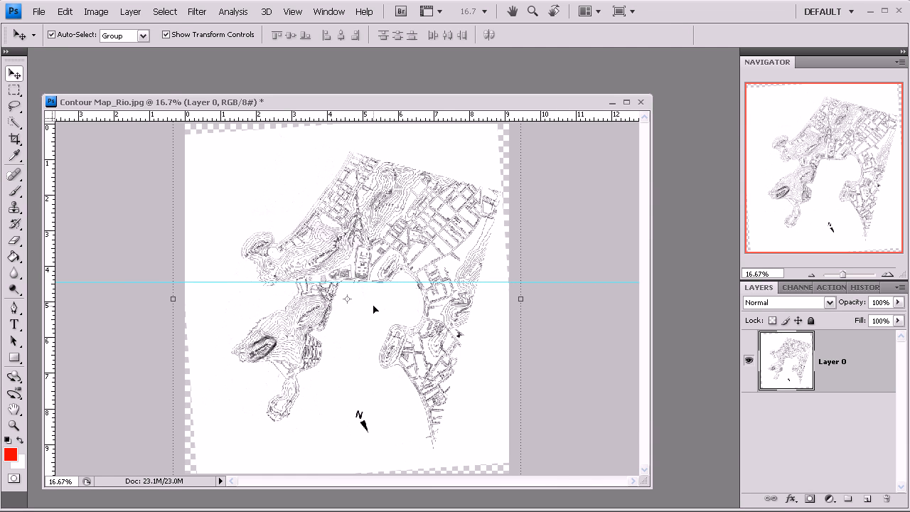
key(z)
drag(324, 238, 413, 333)
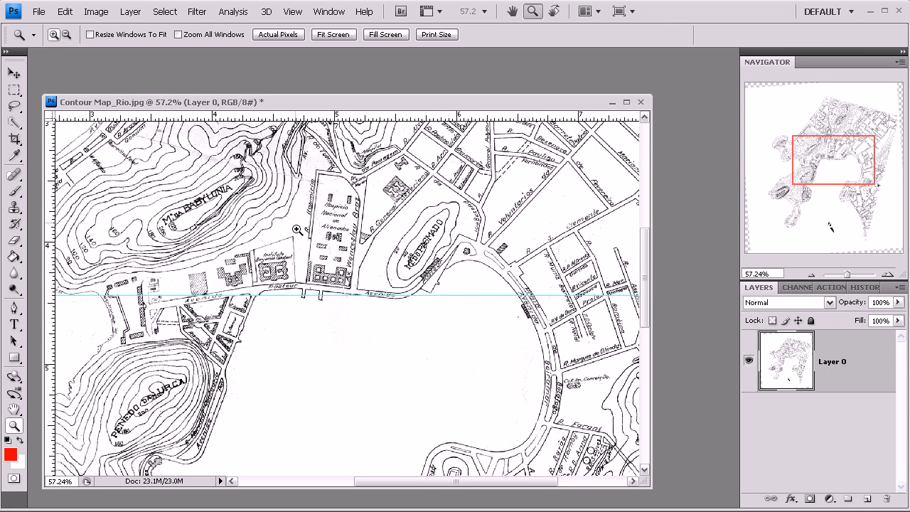
drag(297, 229, 411, 344)
click(13, 73)
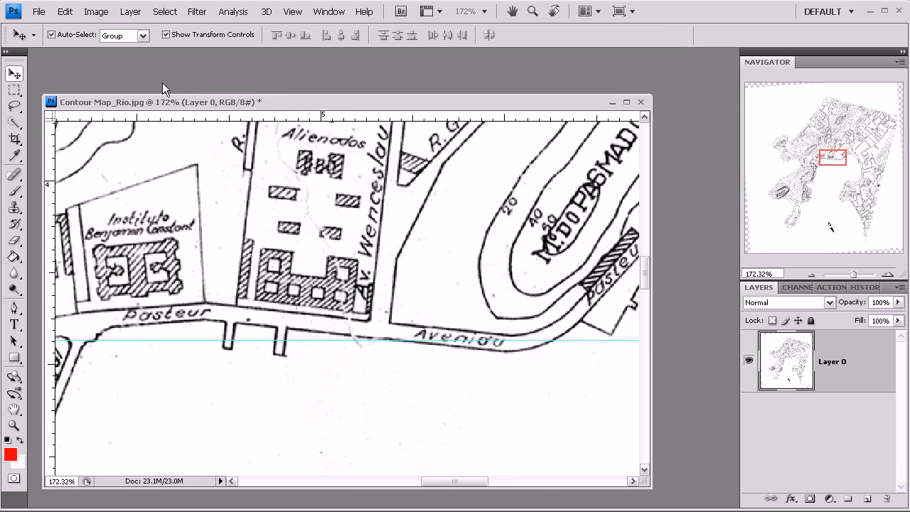
Step: Rotate the map layer about another 5.2 degrees counterclockwise to bring Avenida Pasteur parallel to the horizontal guide
click(813, 277)
click(813, 277)
click(813, 276)
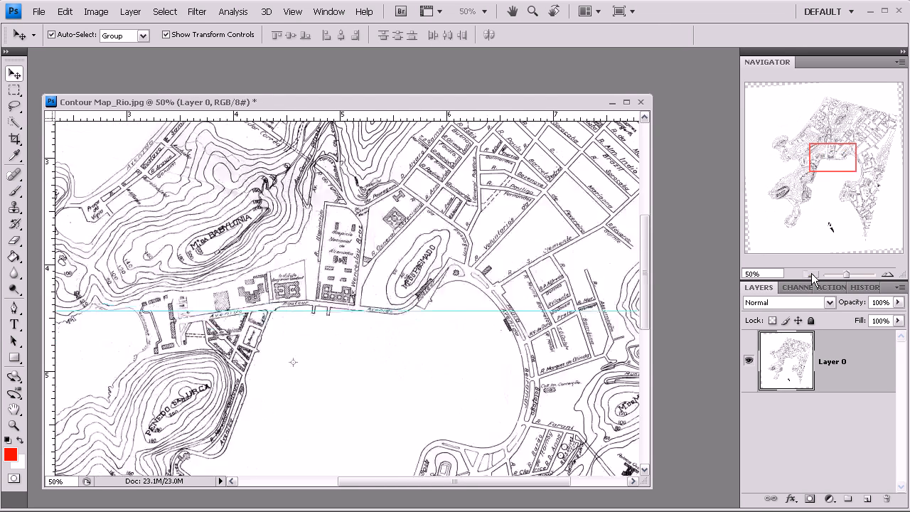
click(813, 277)
click(813, 277)
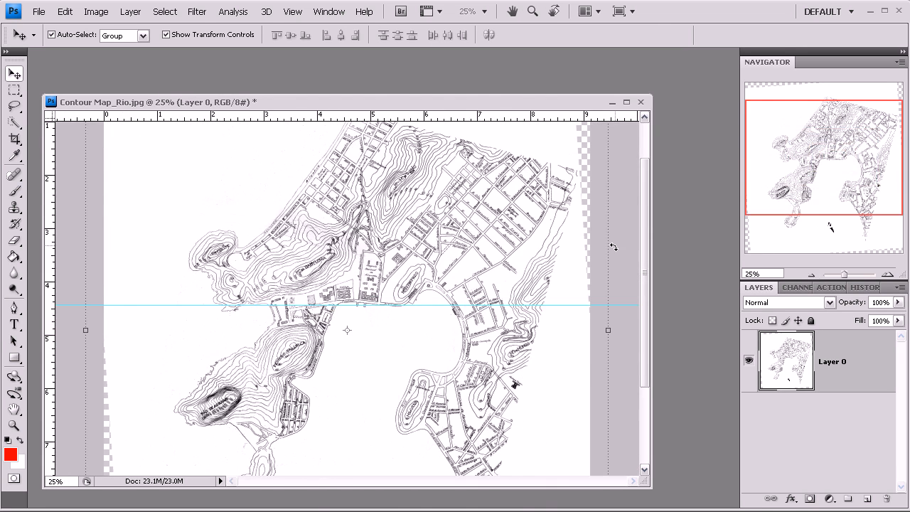
drag(621, 251, 608, 228)
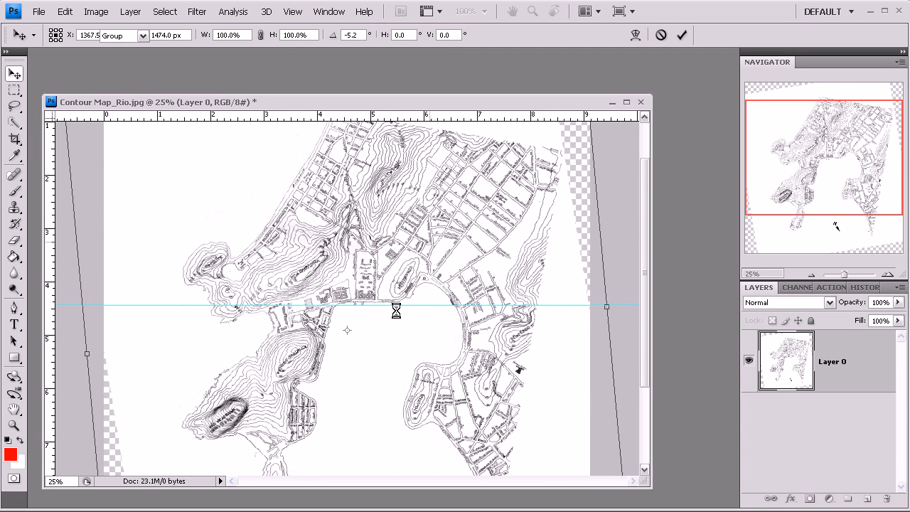
key(Escape)
Step: Examine Avenida Pasteur up close against the horizontal guide, then review the whole rotated map
key(z)
drag(325, 260, 411, 333)
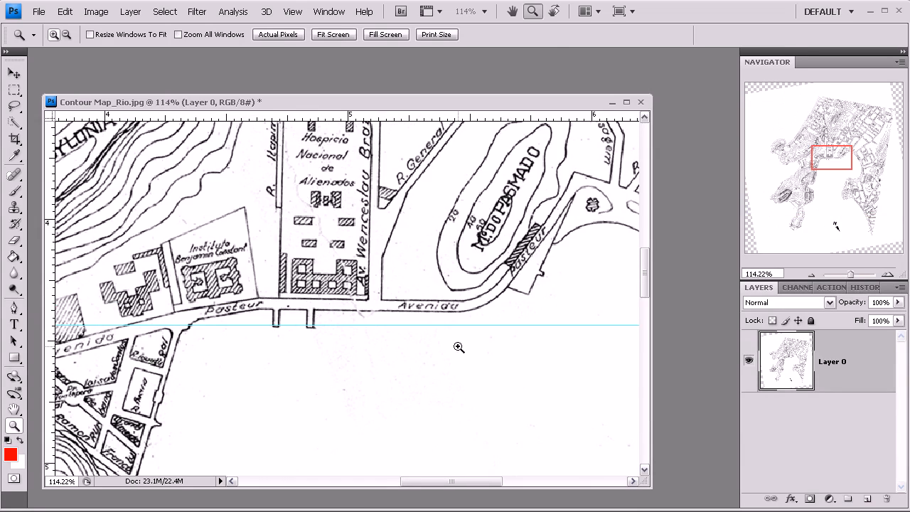
click(813, 273)
click(812, 273)
click(813, 273)
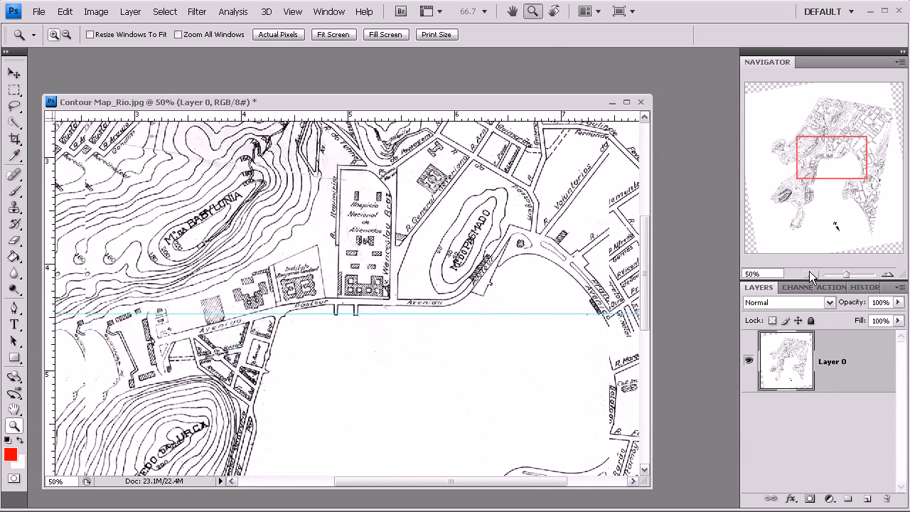
click(812, 273)
click(813, 273)
click(810, 272)
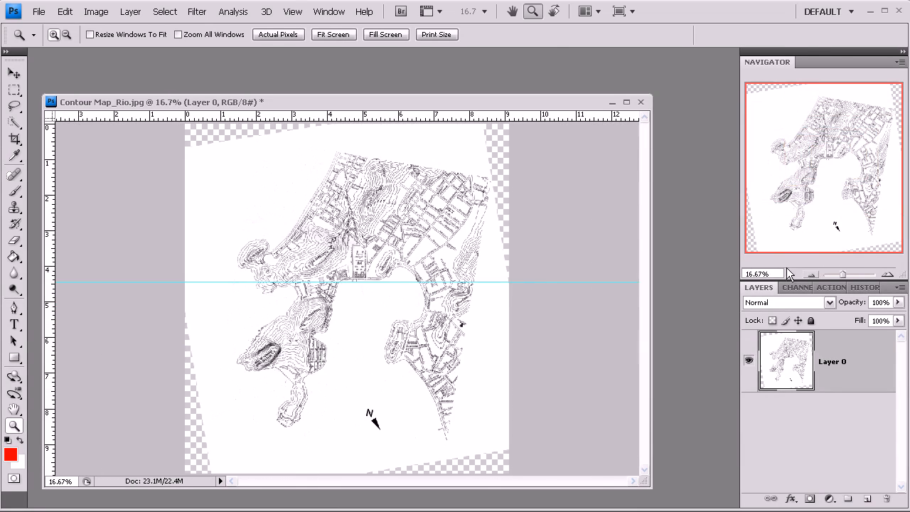
Step: Crop the map to a square about 7.6 inches wide around the bay, keeping the north arrow inside
click(14, 72)
click(13, 90)
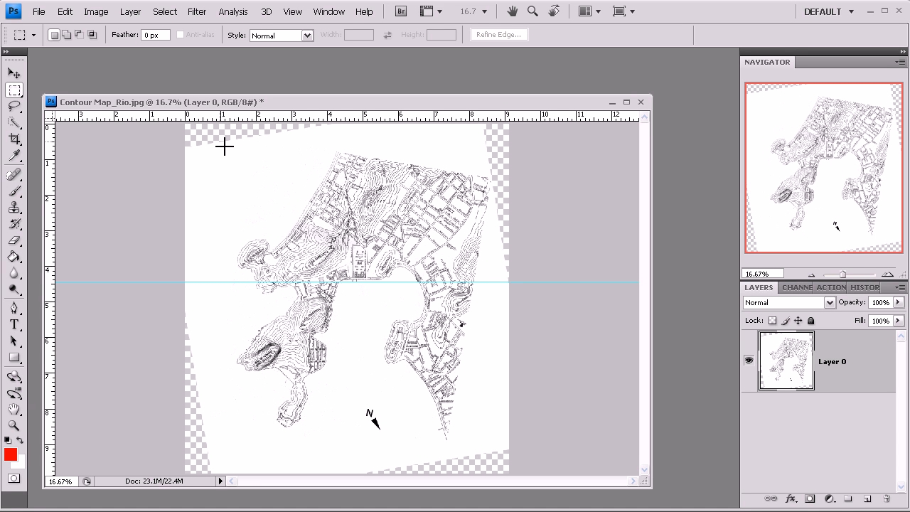
click(14, 139)
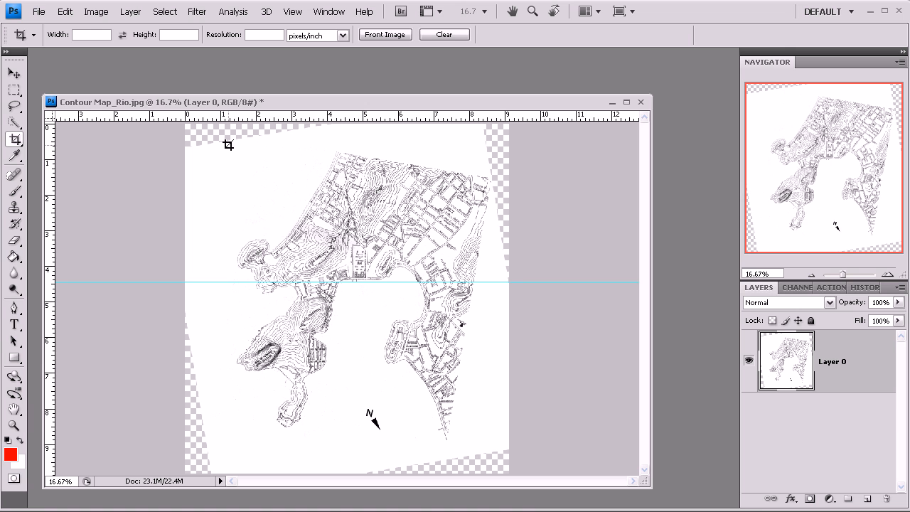
drag(217, 161, 499, 490)
mouse_move(500, 448)
mouse_down()
mouse_move(484, 431)
mouse_move(496, 441)
mouse_up()
drag(217, 160, 225, 168)
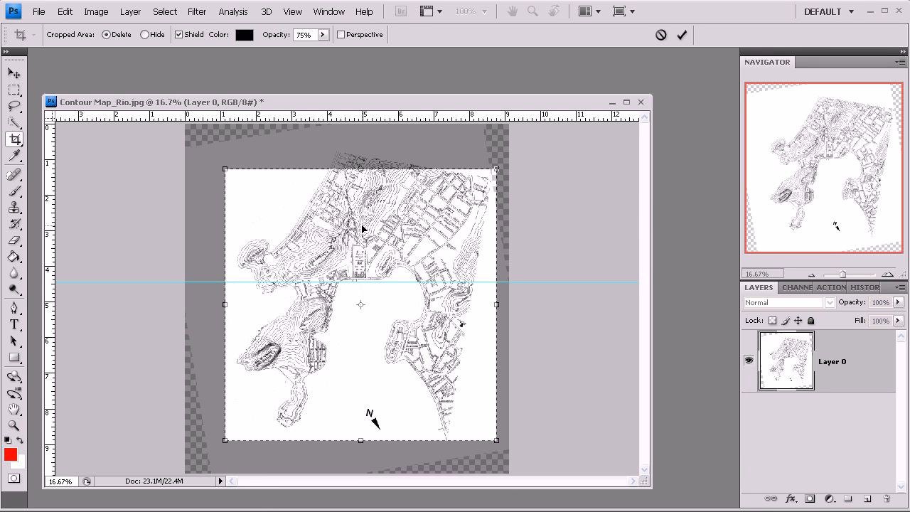
key(Return)
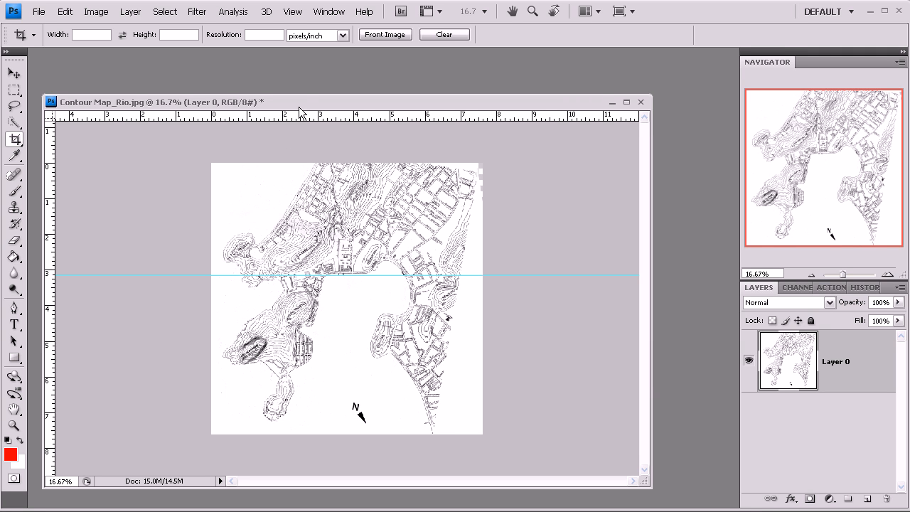
drag(306, 101, 317, 70)
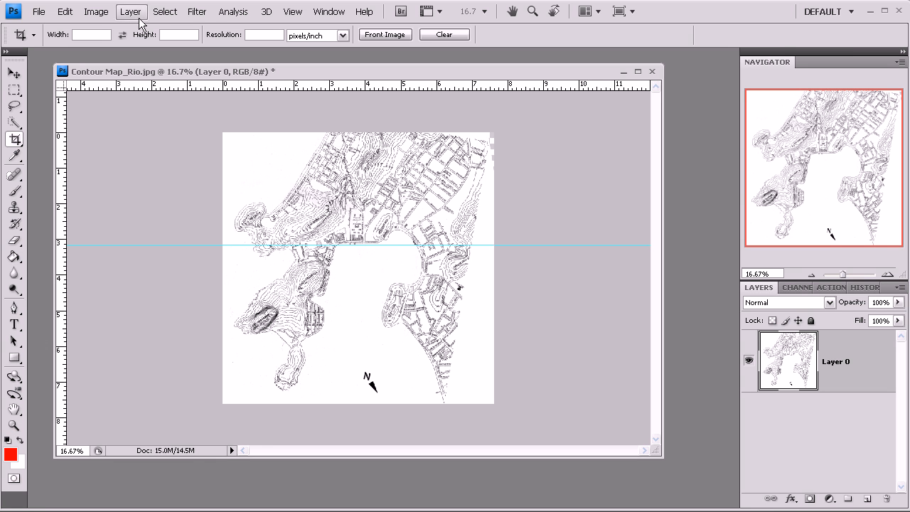
Step: Resize the image to a resolution of 72 pixels/inch and a width of 8000 pixels with constrained proportions
click(97, 12)
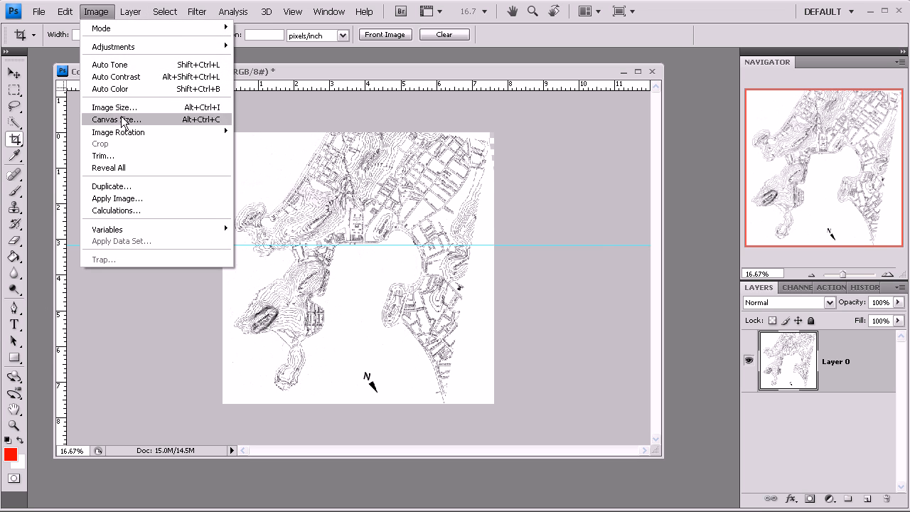
click(113, 107)
double_click(402, 278)
text(72)
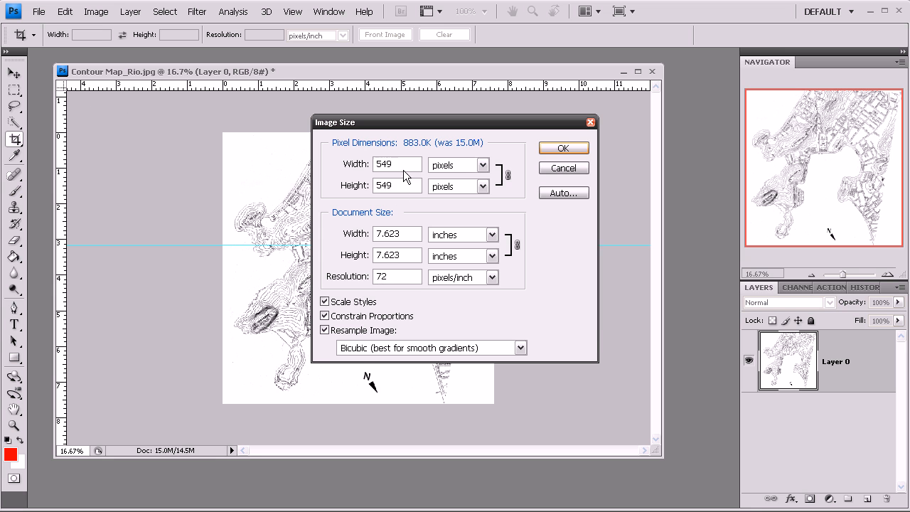
drag(397, 164, 363, 171)
text(8000)
click(562, 148)
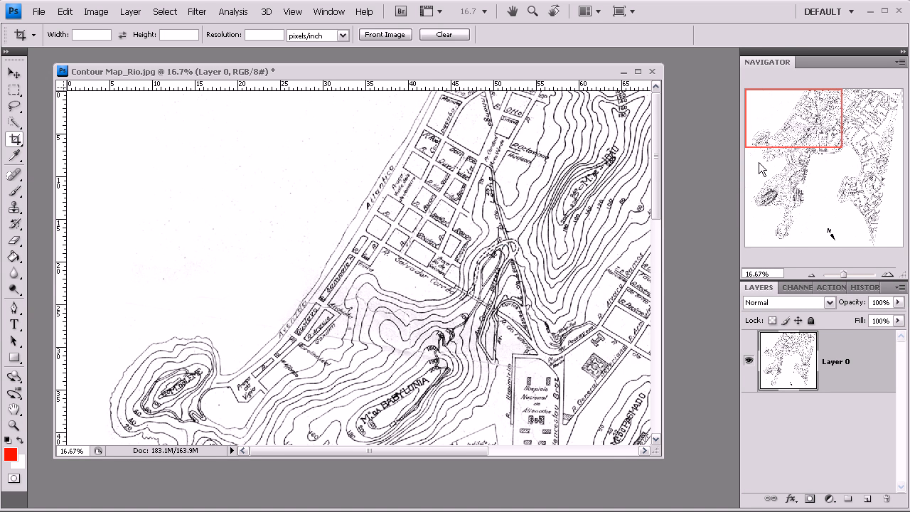
Step: Review the whole enlarged map and remove the horizontal guide from it
click(804, 274)
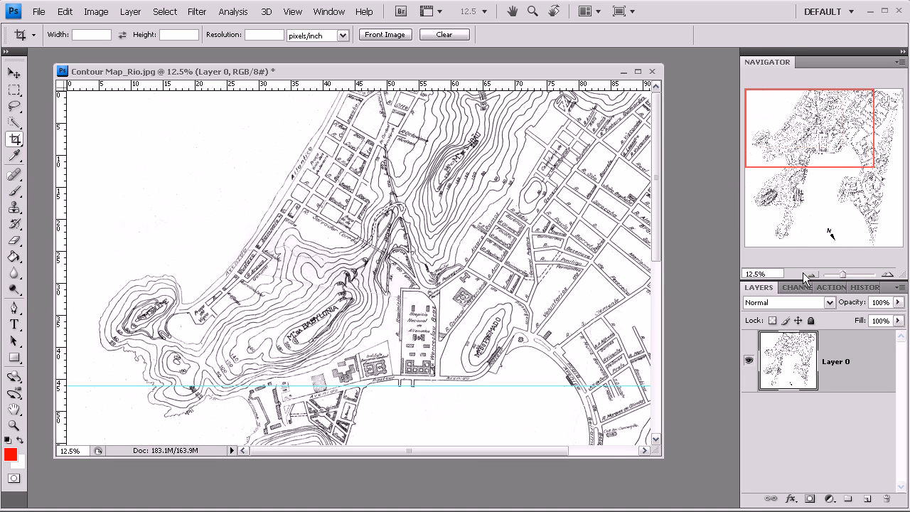
click(804, 274)
click(806, 275)
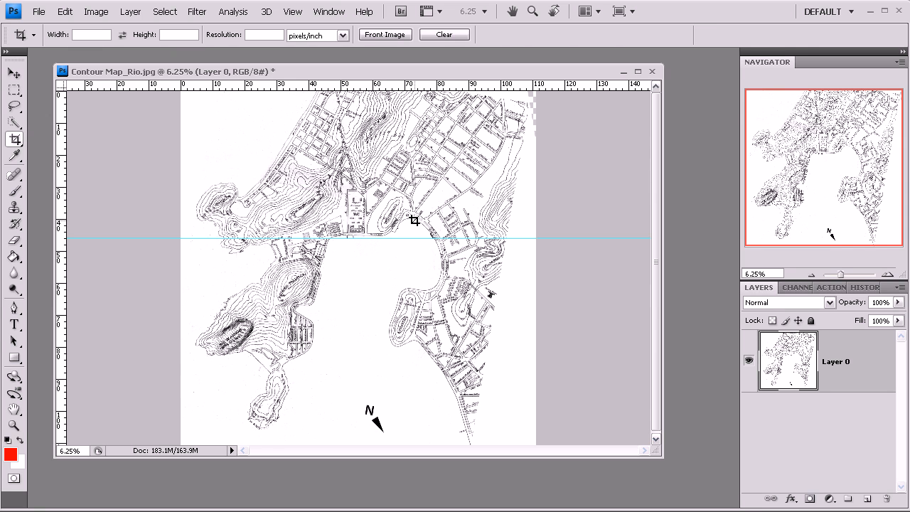
key(z)
click(369, 225)
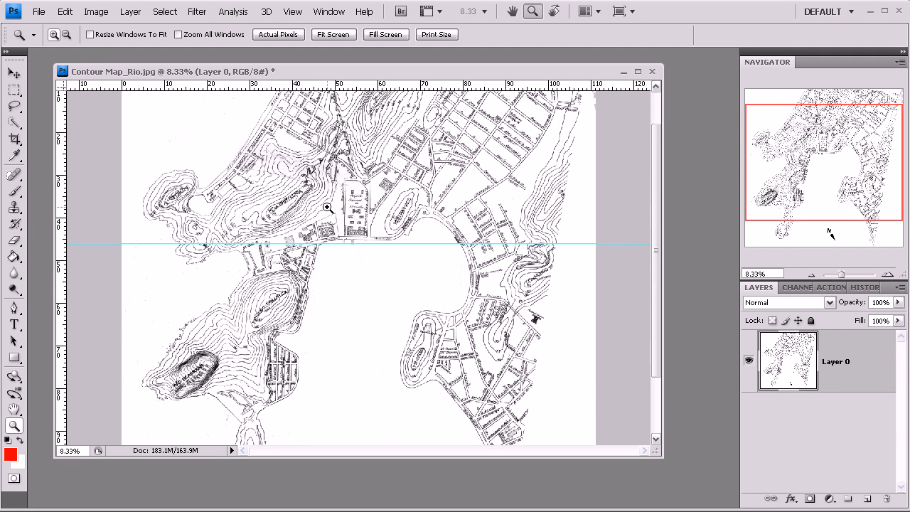
click(813, 276)
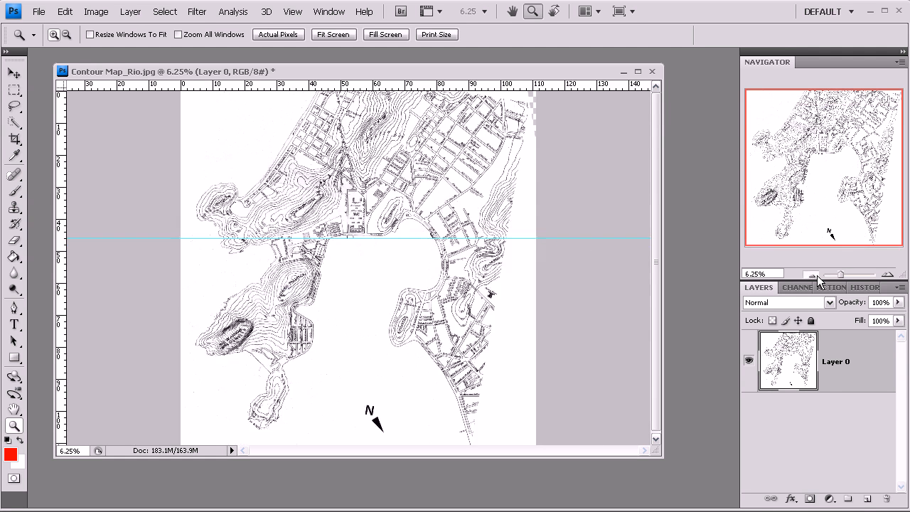
click(814, 276)
click(13, 73)
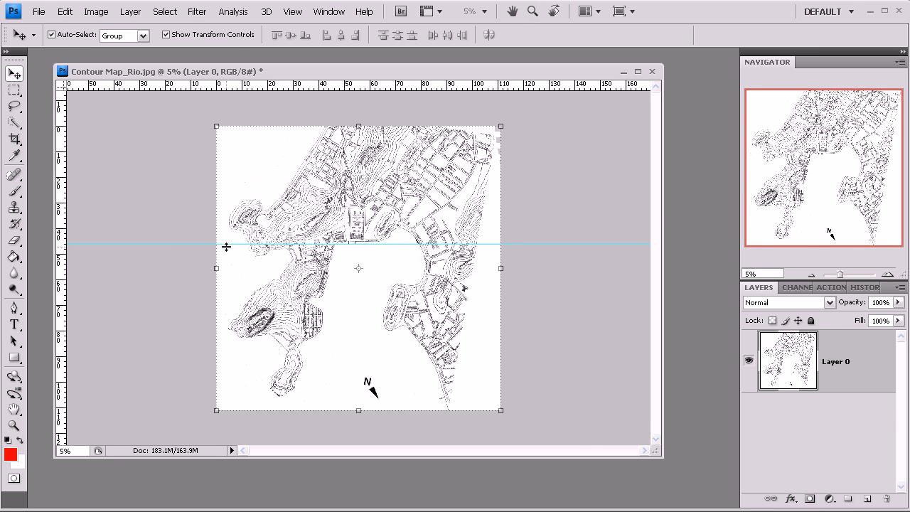
drag(224, 244, 232, 86)
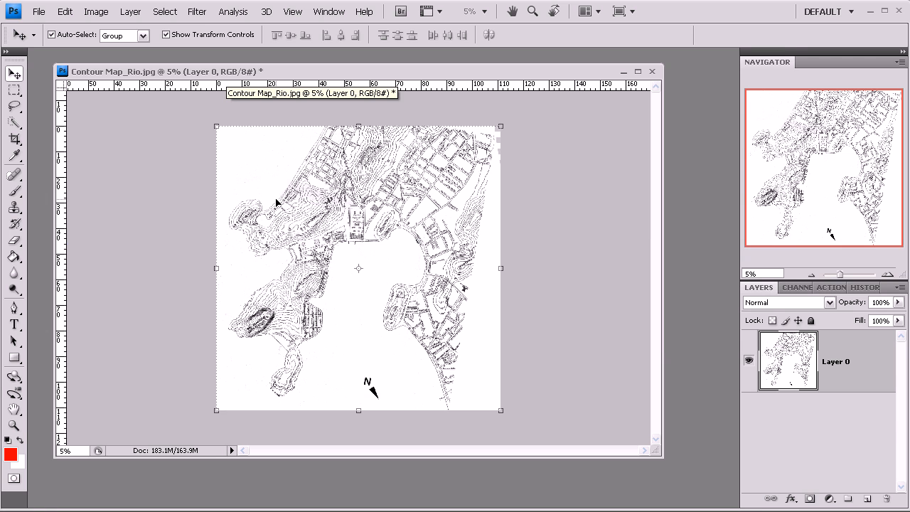
Step: Check the image size settings without changing them and switch the ruler units to pixels
click(197, 191)
click(286, 180)
click(112, 189)
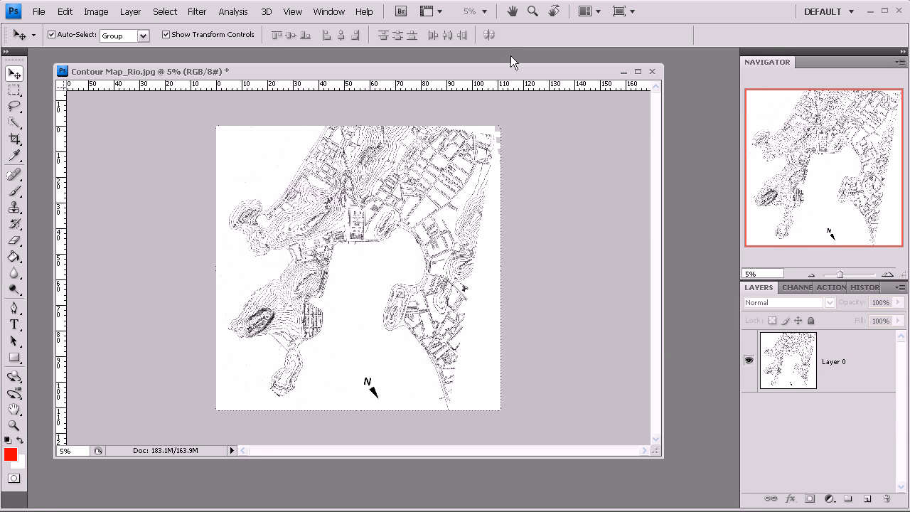
key(ctrl+alt+i)
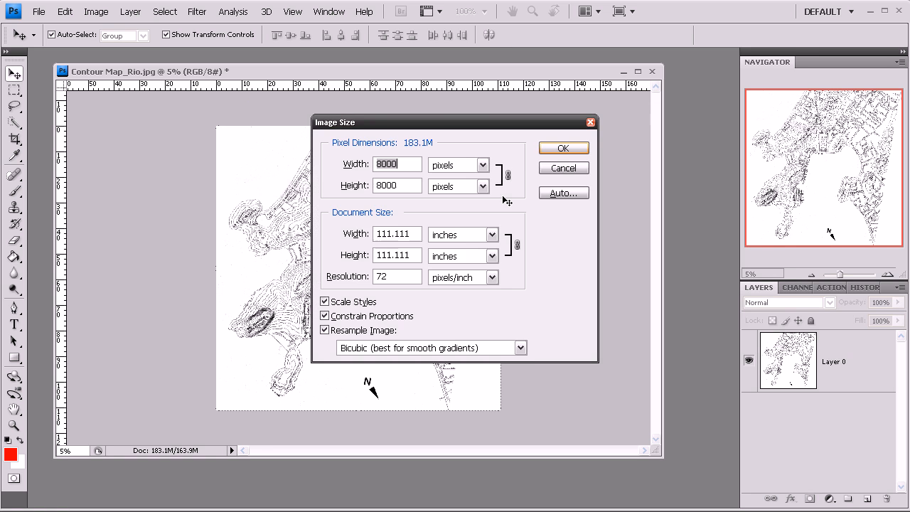
click(567, 171)
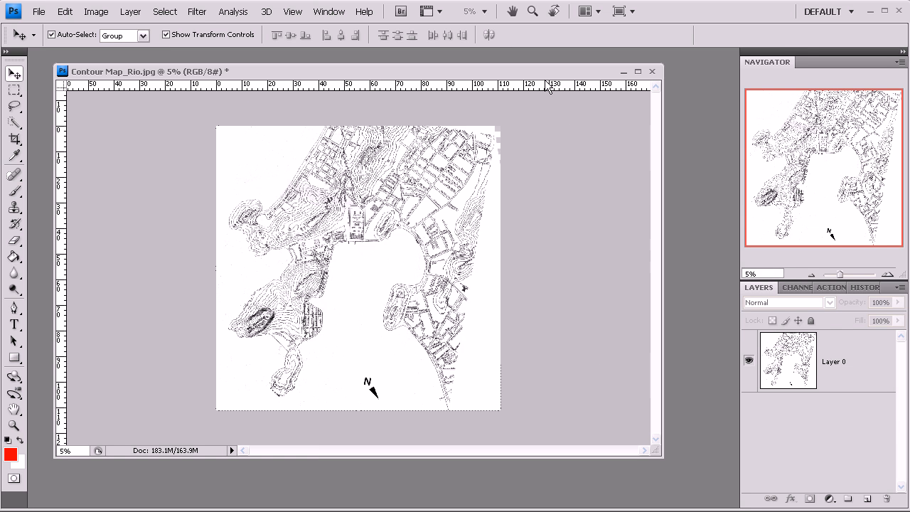
right_click(547, 88)
click(564, 94)
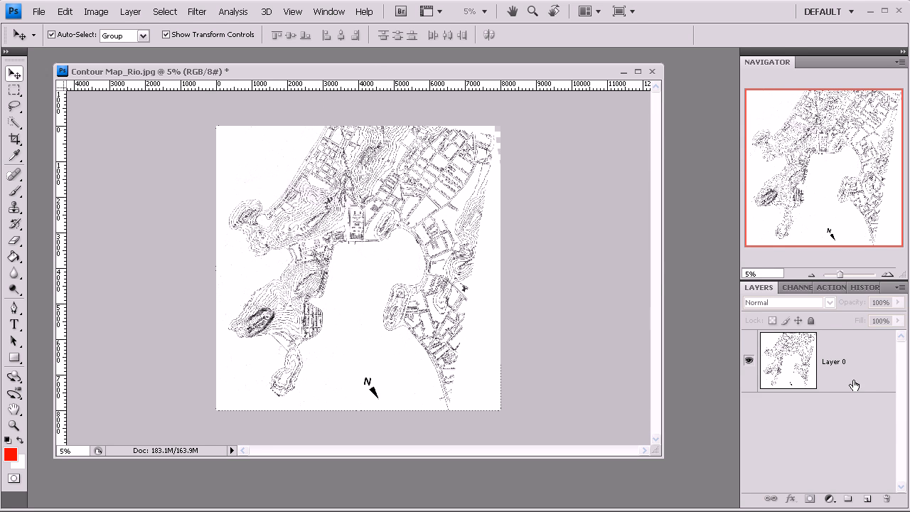
Step: Select the map layer and add a vertical guide at 2000 px
right_click(851, 372)
click(532, 112)
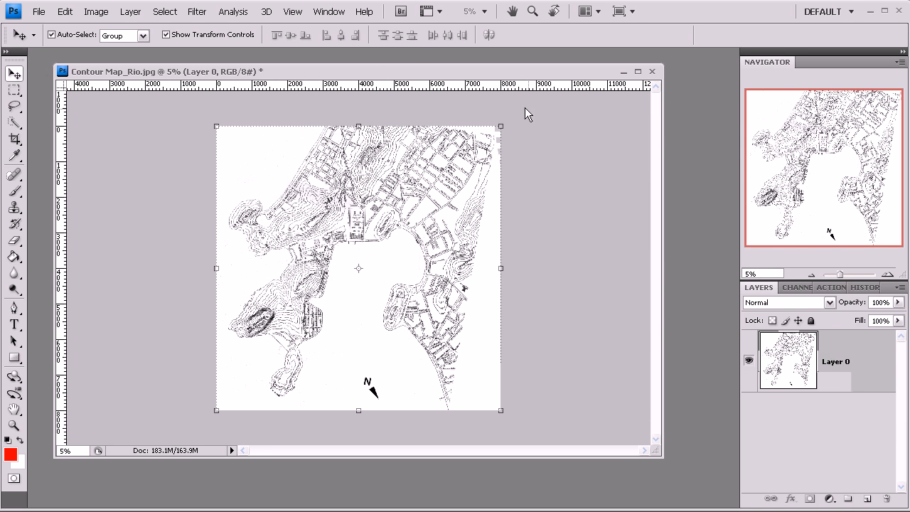
click(292, 12)
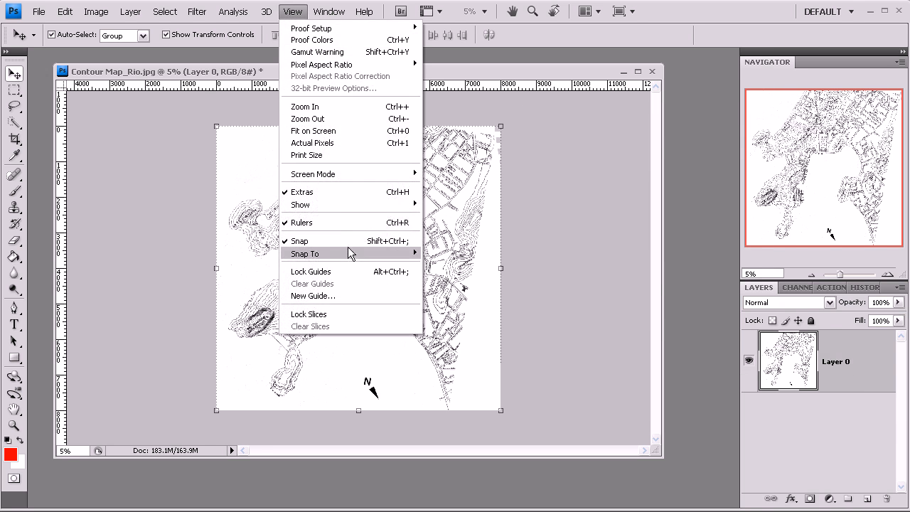
click(361, 296)
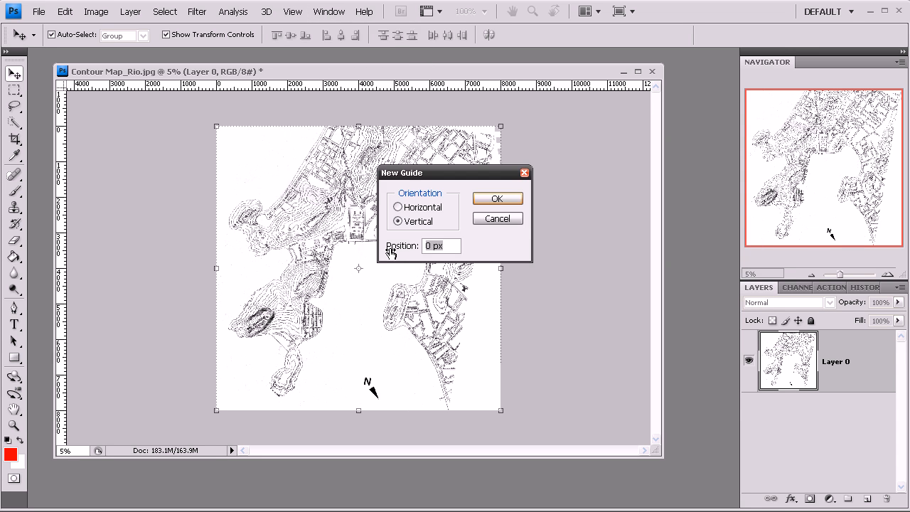
text(2000)
click(492, 201)
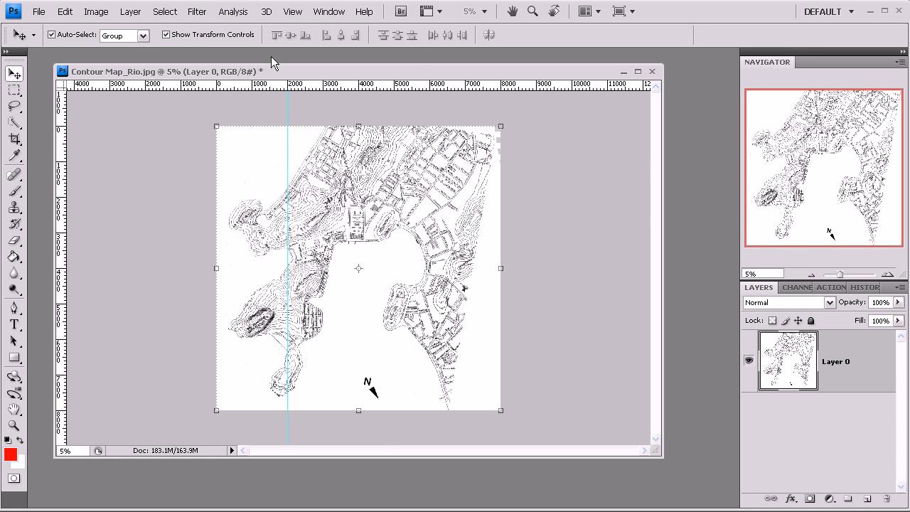
Step: Add vertical guides to the map at 4000 px and 6000 px
click(293, 12)
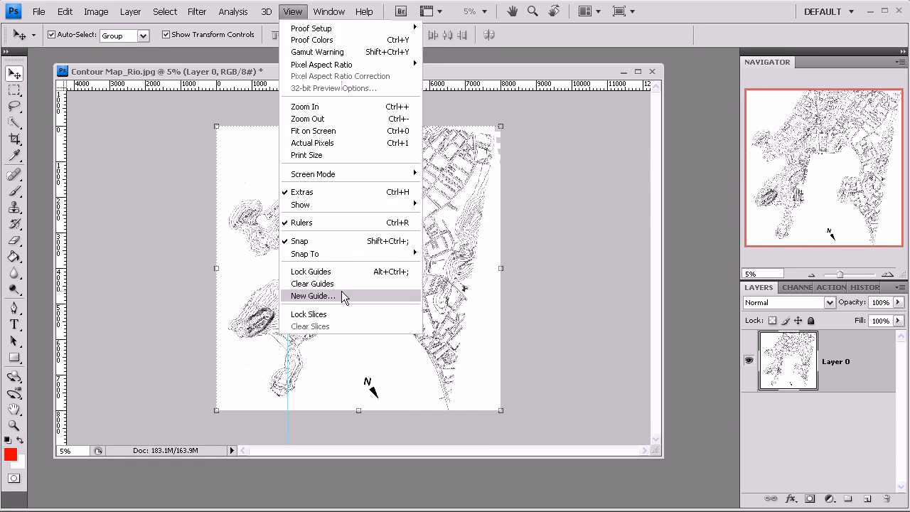
click(313, 296)
text(4000)
click(502, 198)
click(292, 12)
click(333, 296)
text(6000)
click(497, 198)
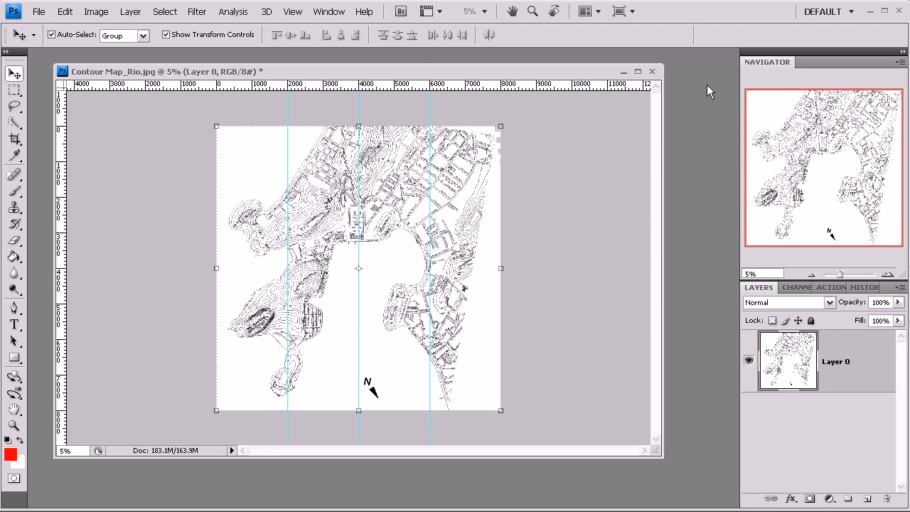
Step: Add a horizontal guide across the map at 2000 px
click(298, 12)
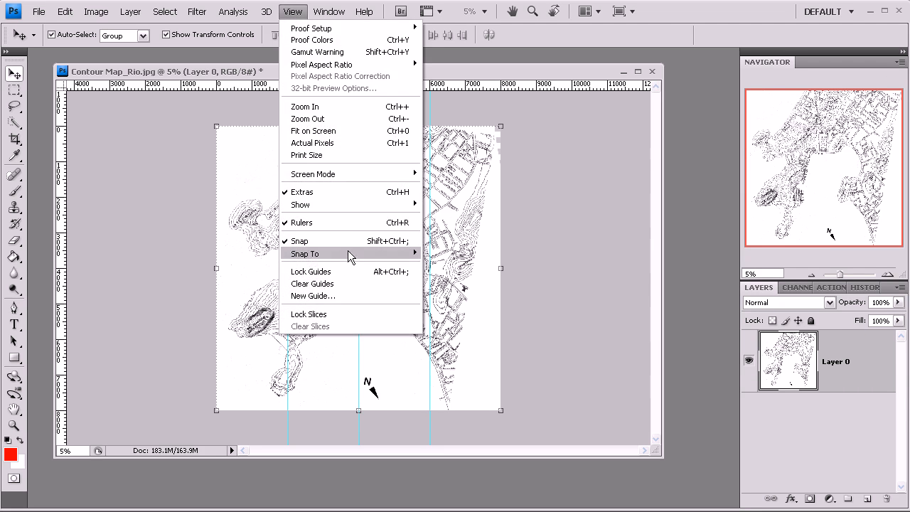
click(351, 295)
click(413, 208)
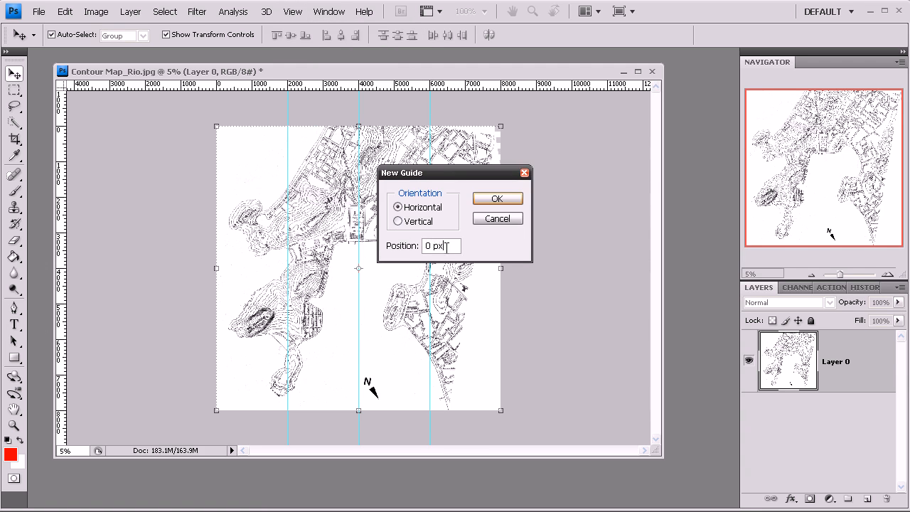
text(2000)
click(491, 202)
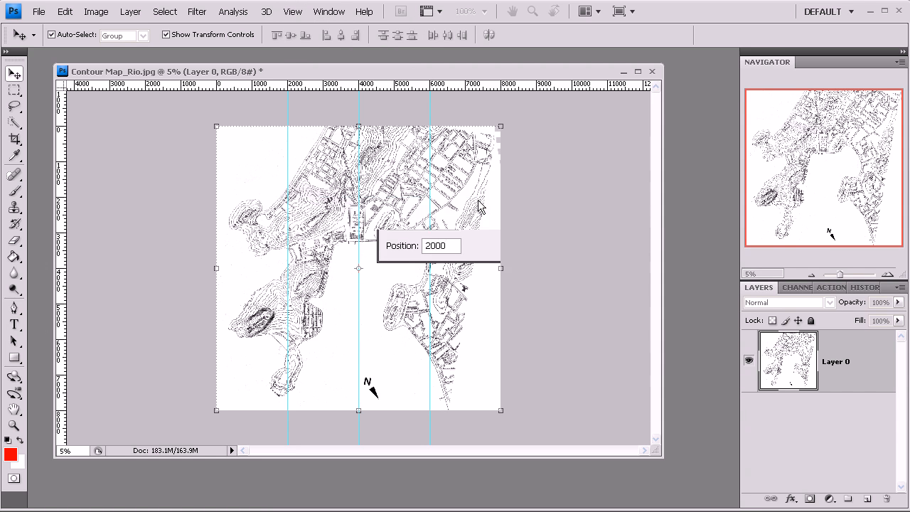
Step: Add a horizontal guide across the map at 4000 px
click(293, 10)
click(320, 297)
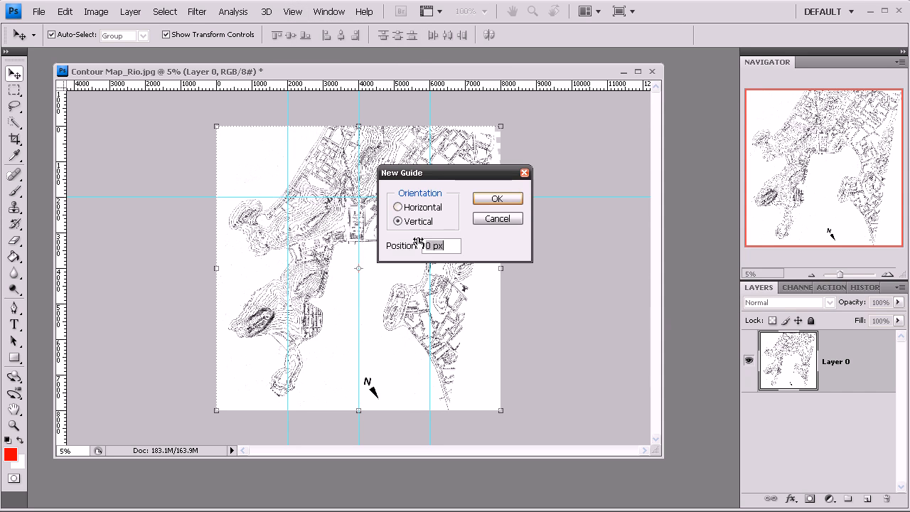
click(410, 212)
drag(443, 245, 422, 247)
text(4000)
click(497, 199)
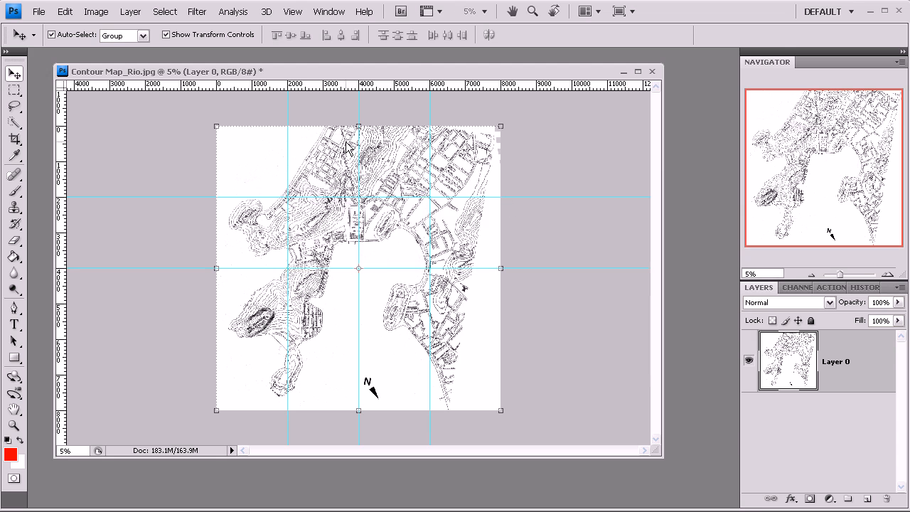
Step: Add a horizontal guide across the map at 6000 px
click(293, 11)
click(344, 299)
click(421, 210)
drag(454, 246, 425, 247)
text(6000)
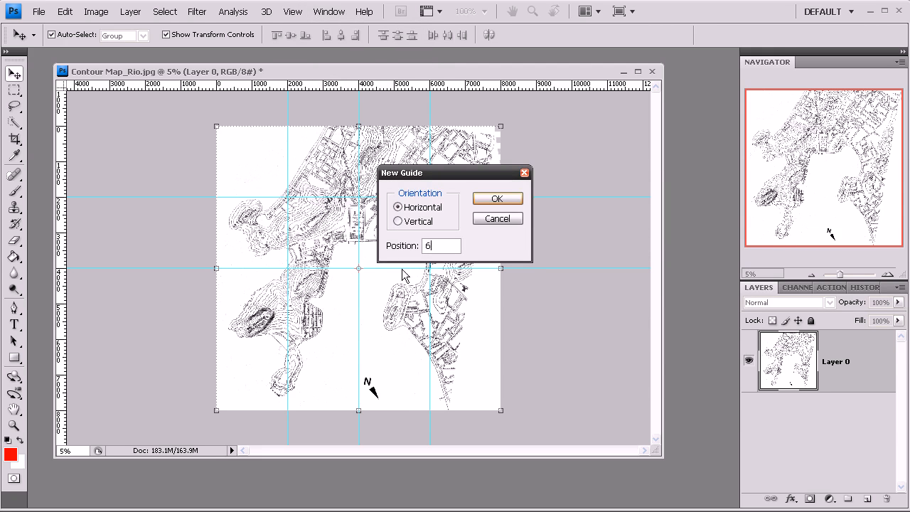
click(497, 199)
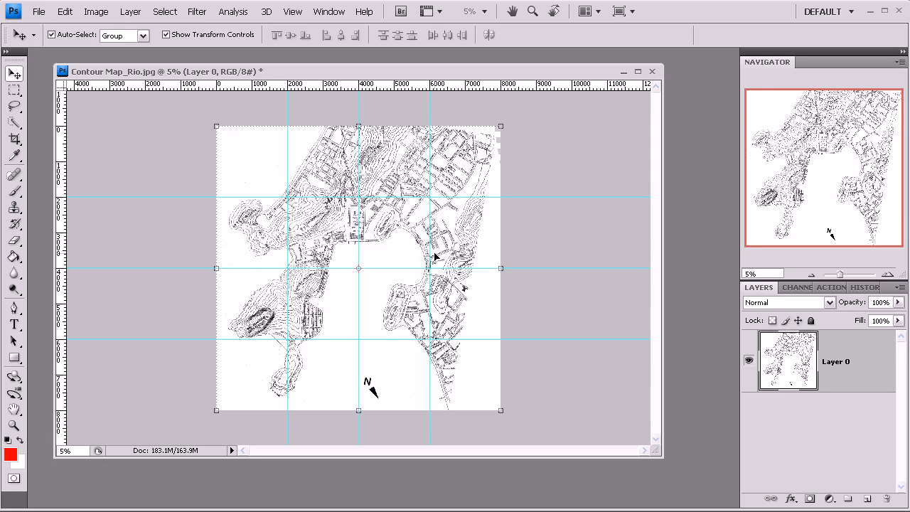
Step: Shift the map layer horizontally about 650 px to the right against the guides, keeping its vertical position
key(z)
click(366, 244)
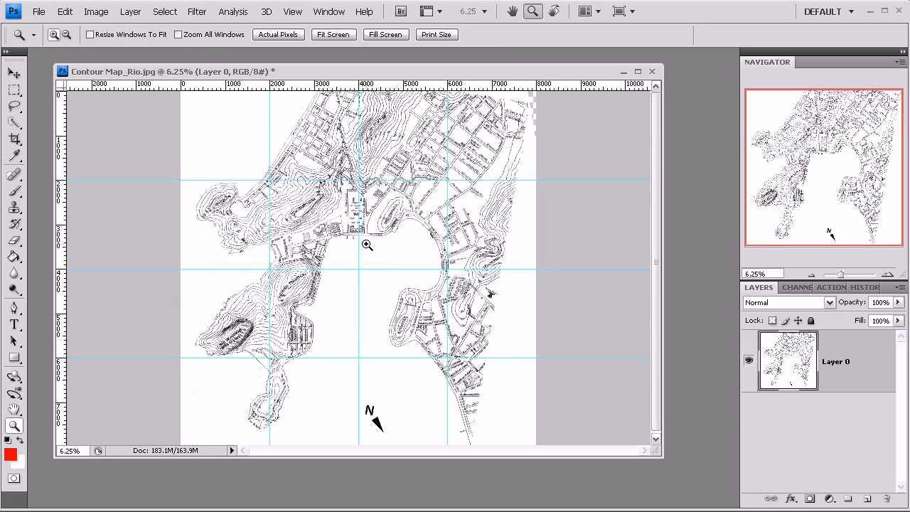
click(811, 275)
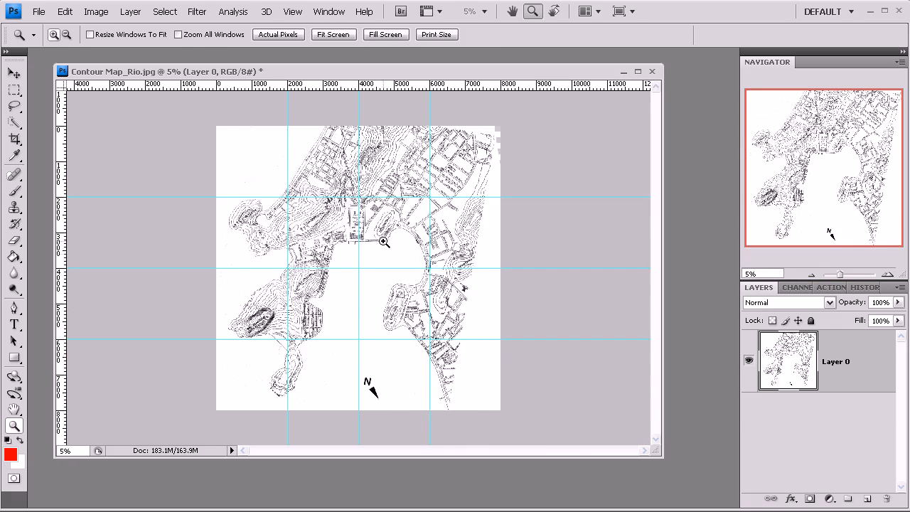
click(14, 73)
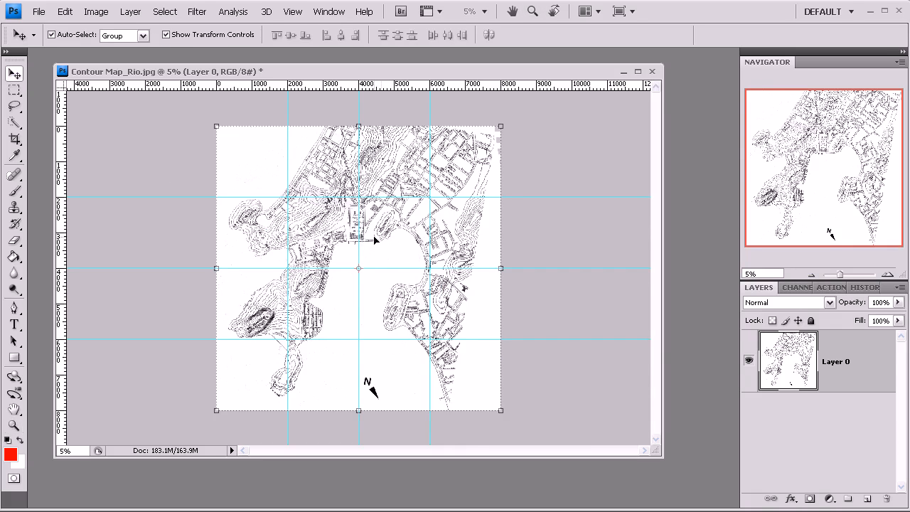
drag(376, 239, 389, 243)
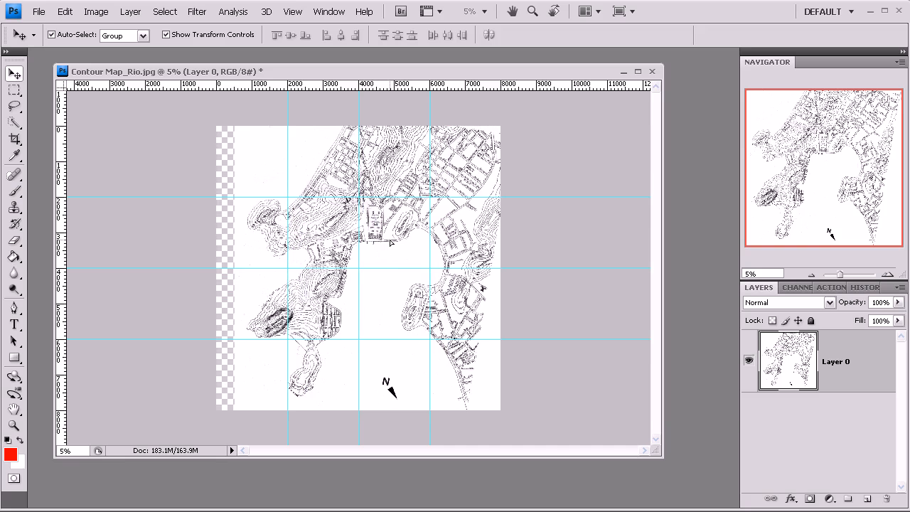
drag(390, 242, 395, 243)
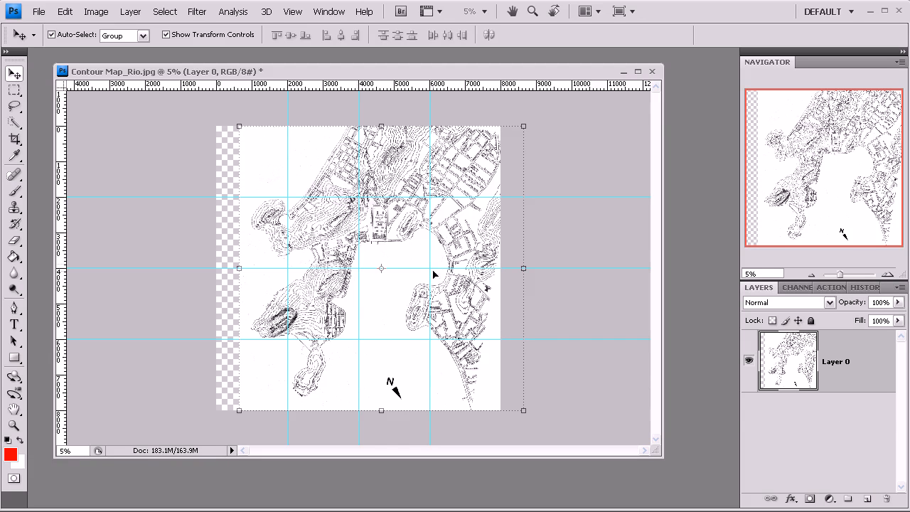
Step: Flatten the map into a single background layer and crop the image to the full canvas bounds
right_click(851, 383)
click(784, 404)
click(14, 139)
drag(206, 122, 515, 436)
double_click(470, 374)
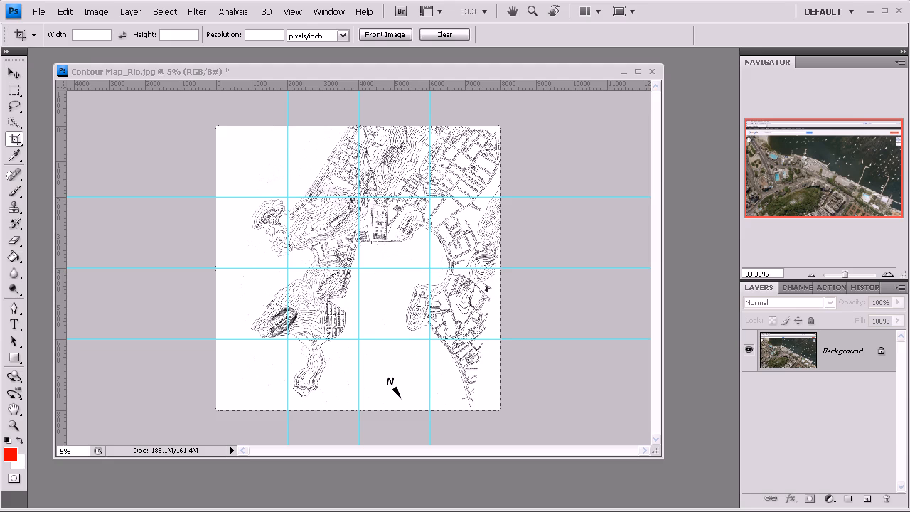
Step: Crop Google Screenshot.jpg to the satellite imagery, cutting off the browser frame and the map controls
drag(909, 164, 315, 27)
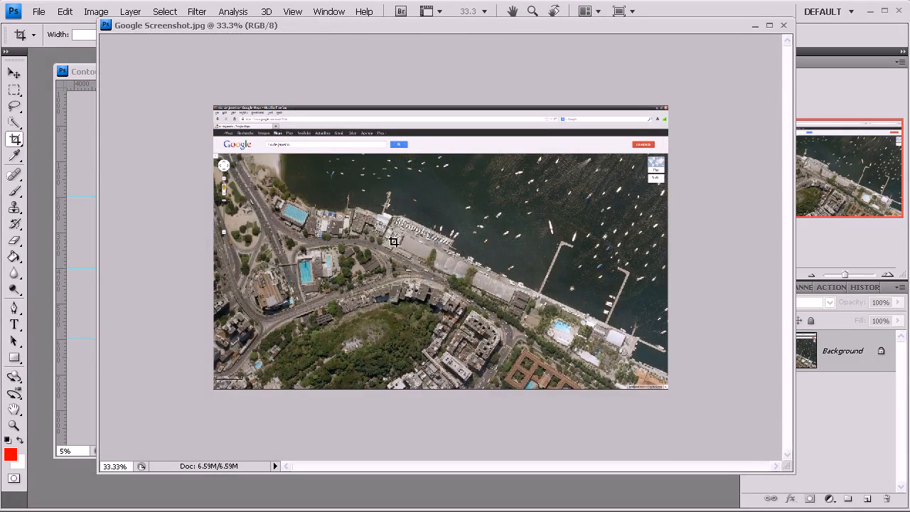
key(z)
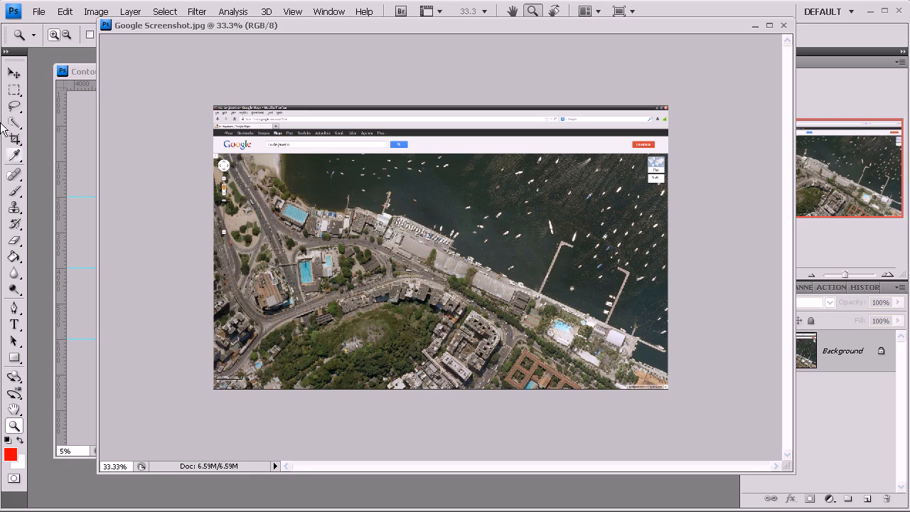
click(14, 139)
drag(236, 158, 632, 364)
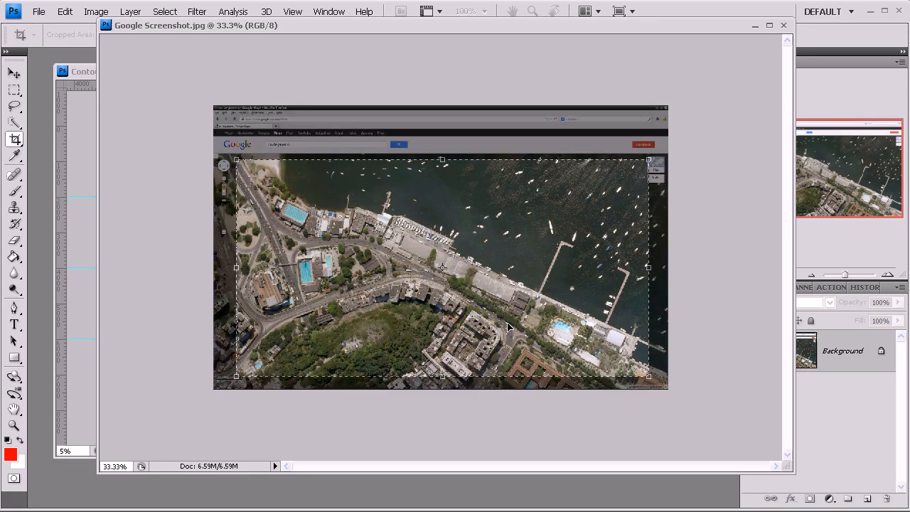
key(Return)
Step: Copy the cropped satellite image into Contour Map_Rio.jpg as a new layer and close Google Screenshot.jpg without saving it
click(15, 73)
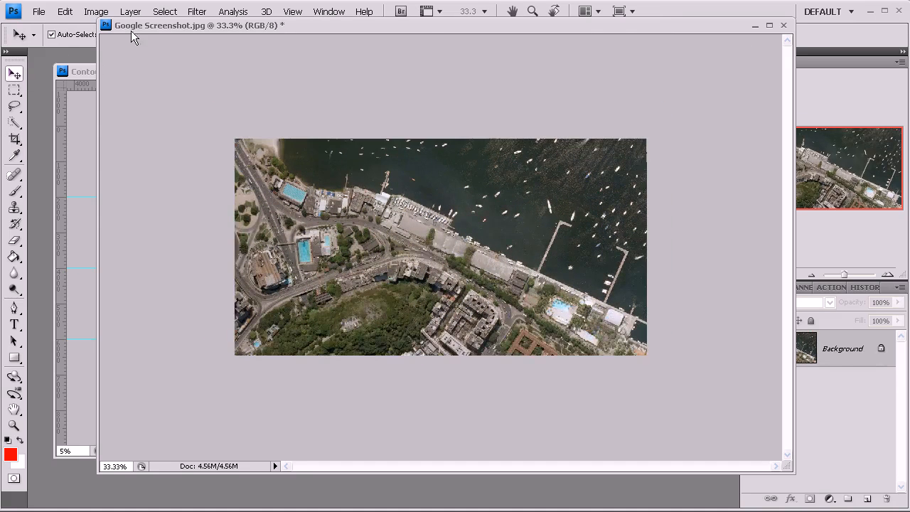
drag(132, 28, 392, 73)
drag(354, 249, 332, 248)
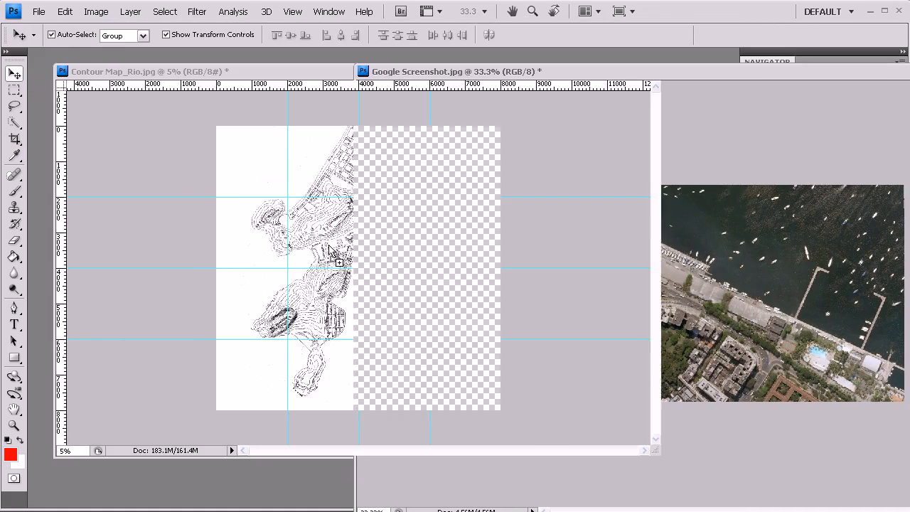
click(766, 233)
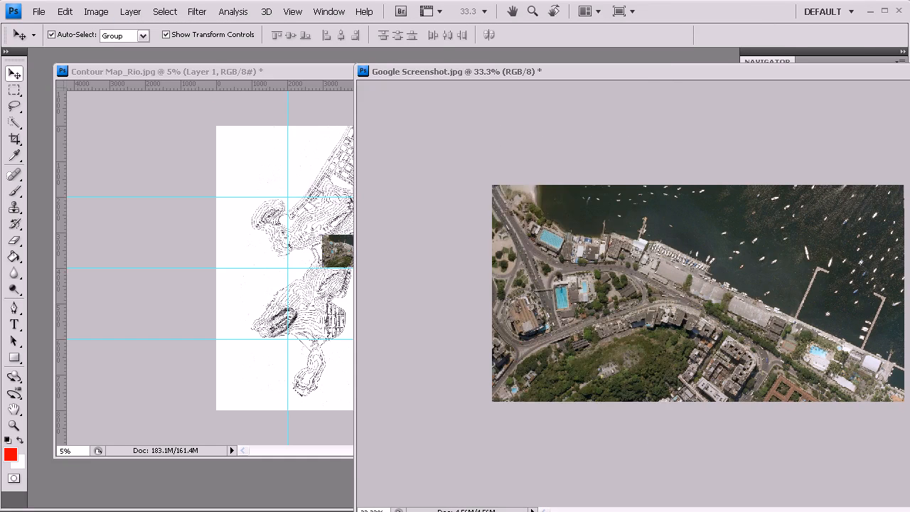
key(ctrl+w)
click(457, 214)
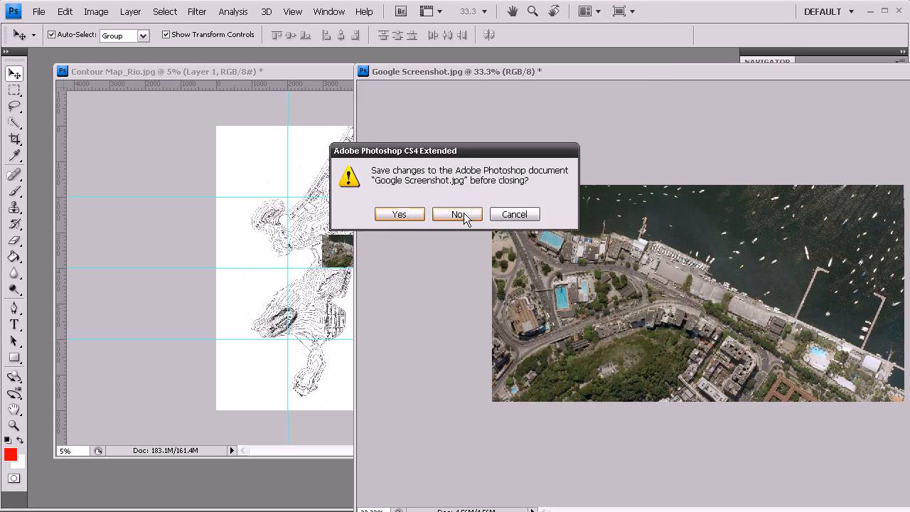
Step: Examine the placed satellite image up close against the surrounding coastline and streets of the contour map
key(z)
click(375, 248)
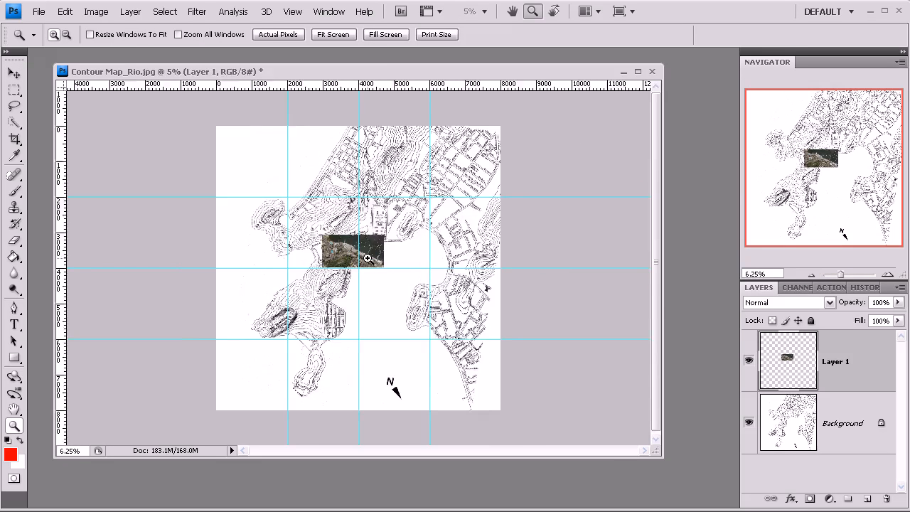
click(382, 247)
click(383, 246)
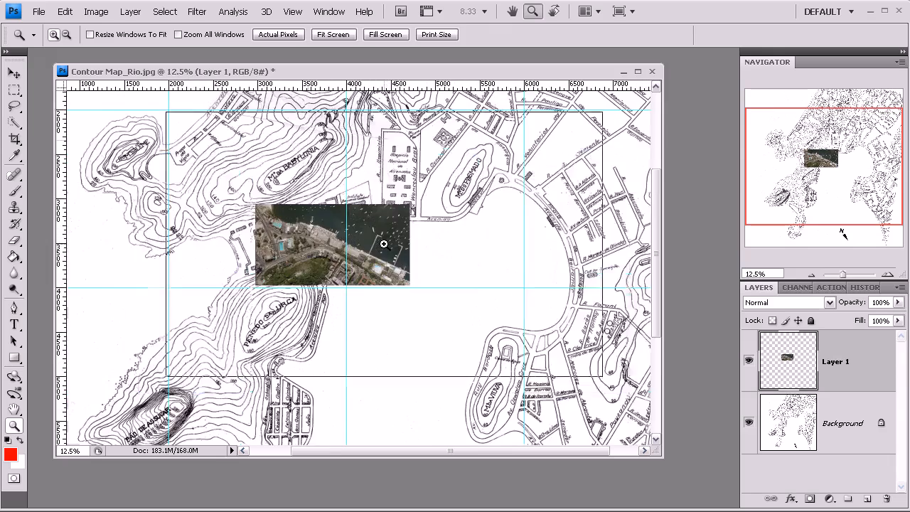
click(381, 245)
click(14, 73)
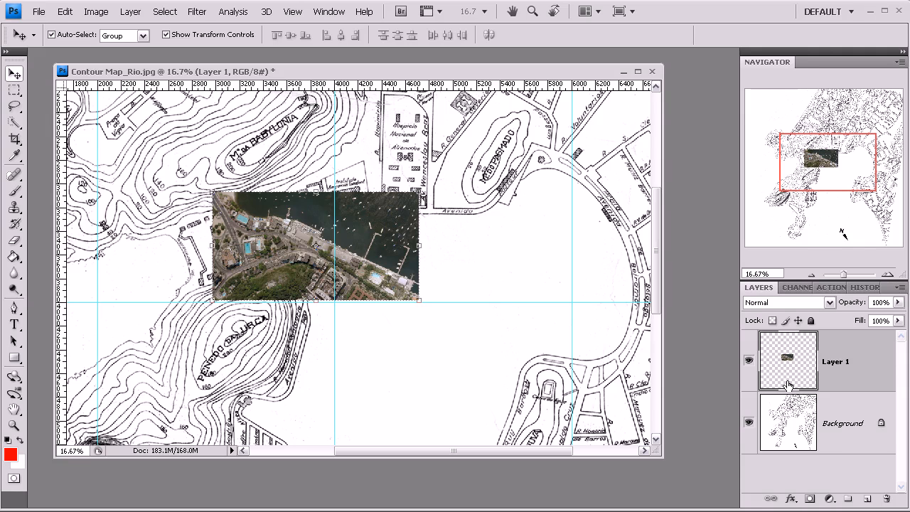
click(815, 276)
click(816, 276)
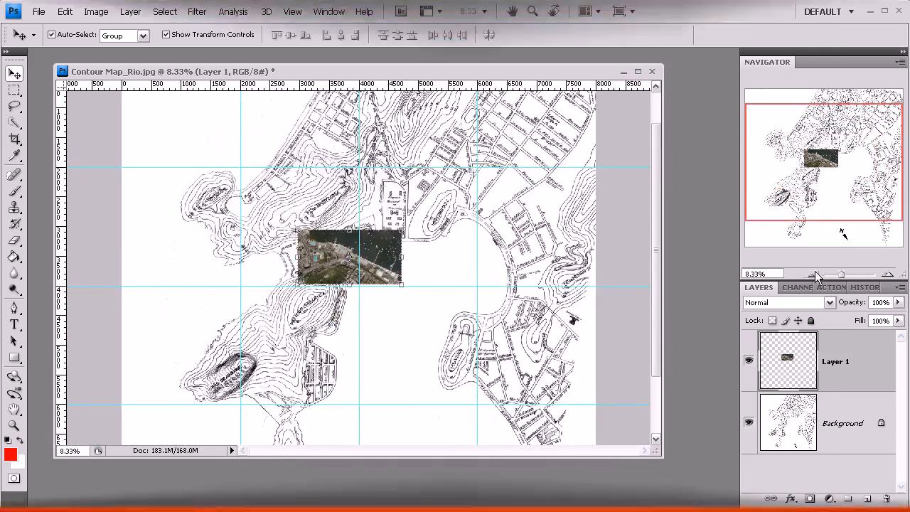